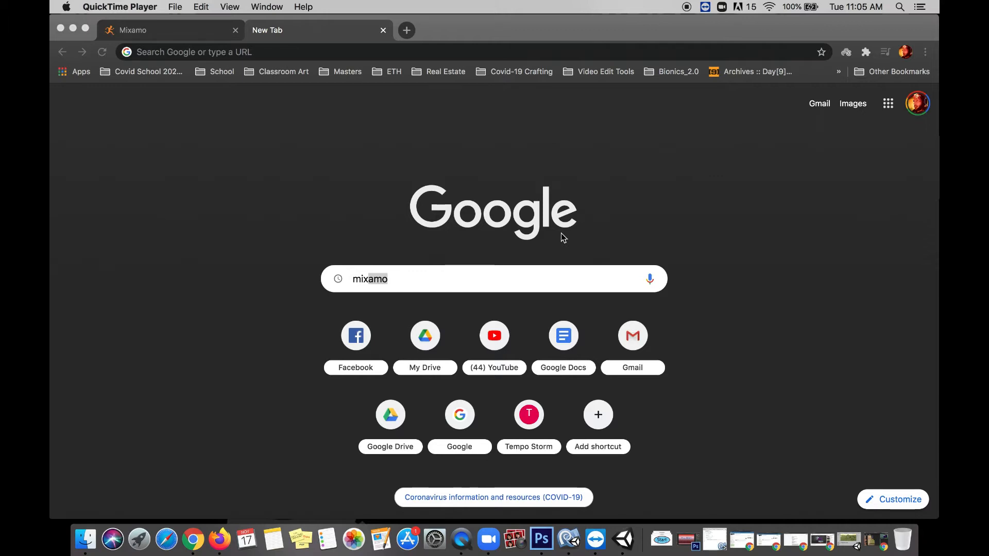
Step: Search Google for mixamo, open the Mixamo website and review its Adobe account sign-up form
{"action": "left_click", "coordinate": [483, 282]}
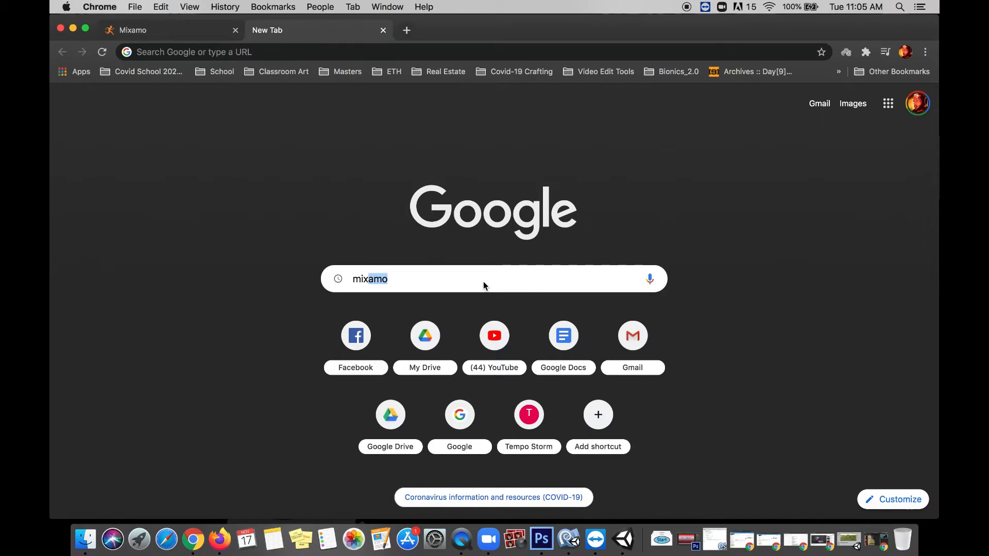
{"action": "key", "text": "Return"}
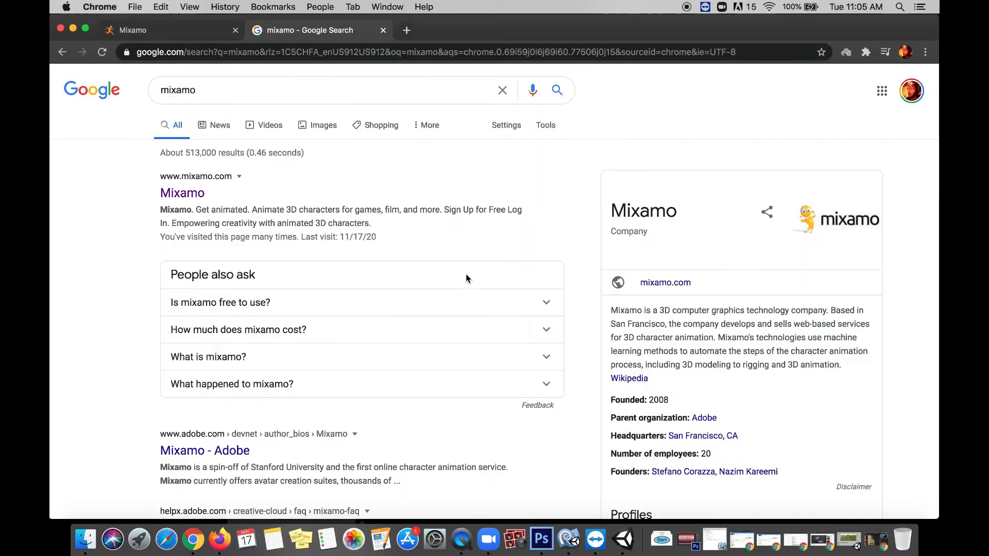
{"action": "left_click", "coordinate": [201, 198]}
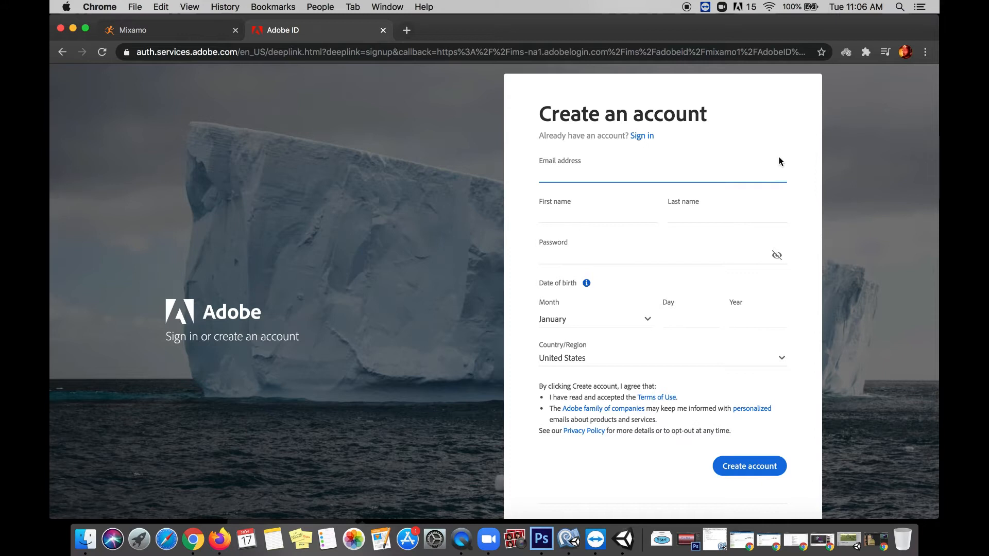
{"action": "scroll", "coordinate": [778, 162], "scroll_direction": "down", "scroll_amount": 2}
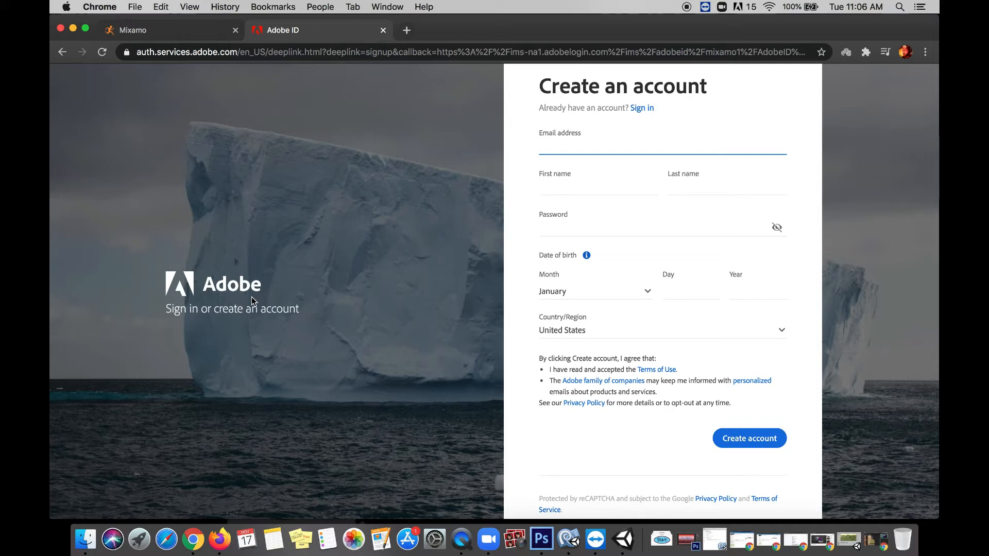
{"action": "scroll", "coordinate": [567, 185], "scroll_direction": "down", "scroll_amount": 2}
{"action": "scroll", "coordinate": [568, 187], "scroll_direction": "up", "scroll_amount": 3}
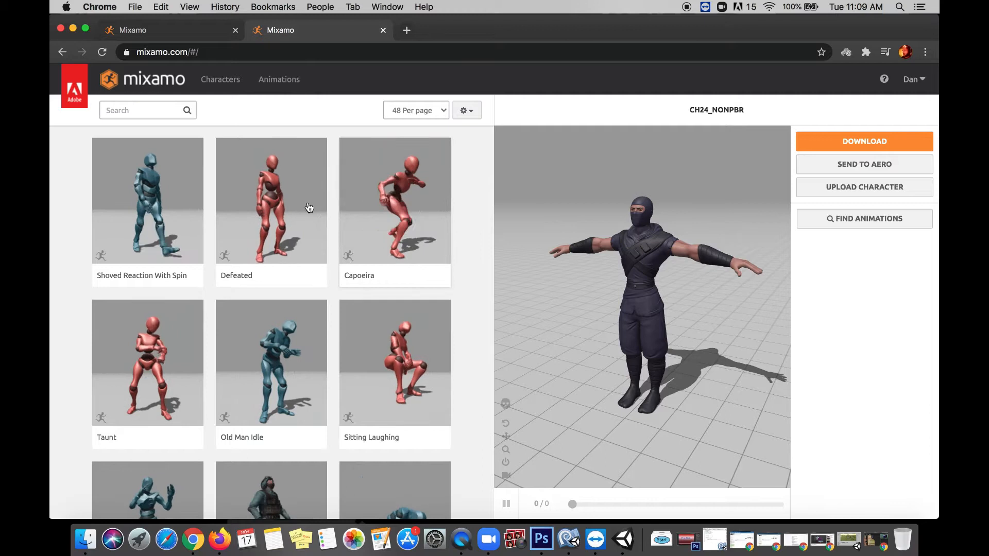
Step: Apply the Capoeira animation to the character and try it on the Remy character
{"action": "left_click", "coordinate": [399, 197]}
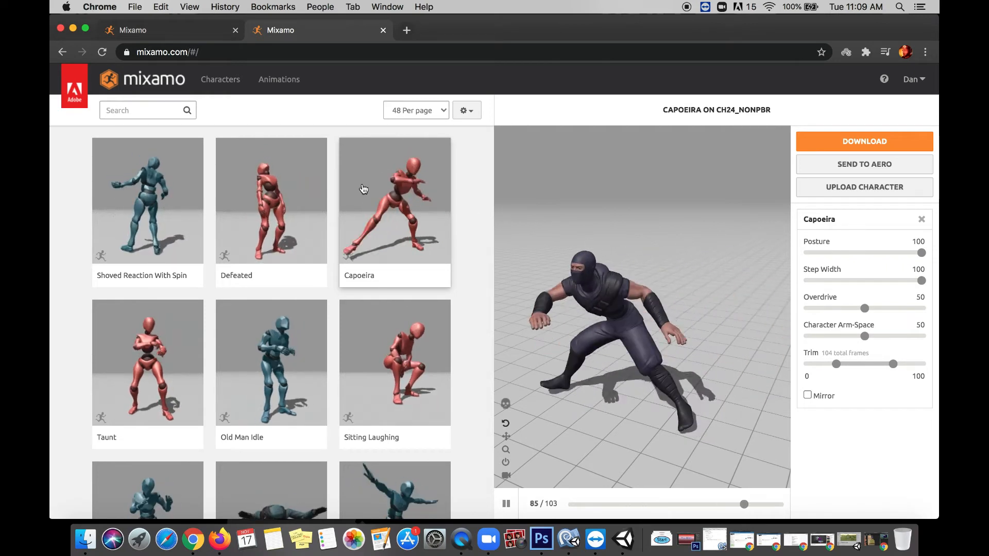
{"action": "left_click", "coordinate": [230, 89]}
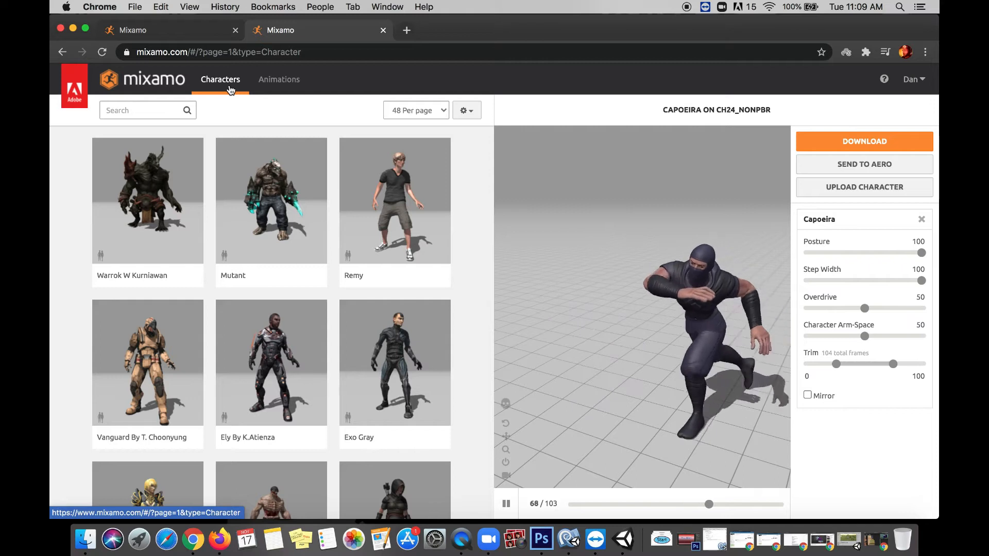
Step: Search the animation library for idle and apply the Breathing Idle animation to the character
{"action": "left_click", "coordinate": [279, 85]}
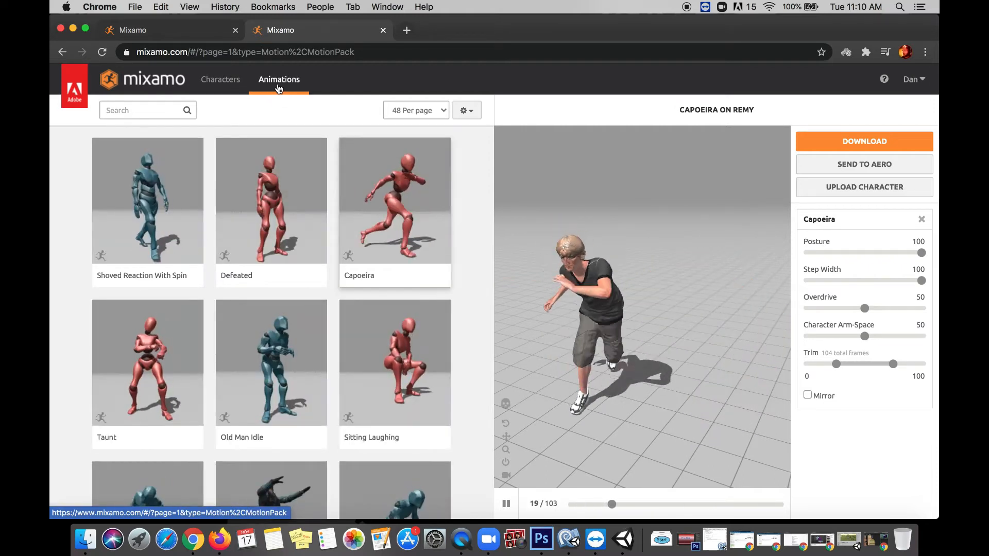
{"action": "scroll", "coordinate": [287, 185], "scroll_direction": "down", "scroll_amount": 3}
{"action": "scroll", "coordinate": [286, 184], "scroll_direction": "up", "scroll_amount": 3}
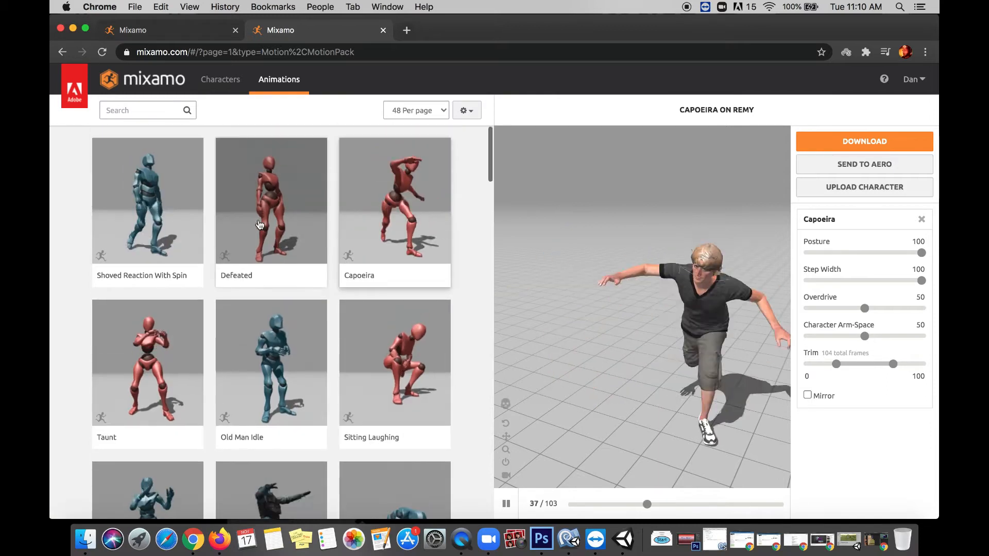
{"action": "left_click", "coordinate": [154, 110]}
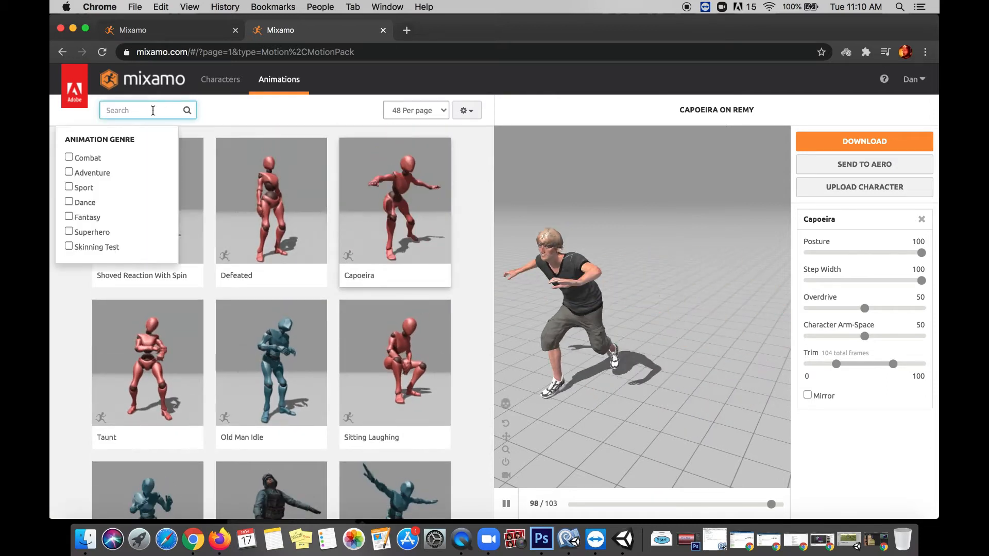
{"action": "type", "text": "idle"}
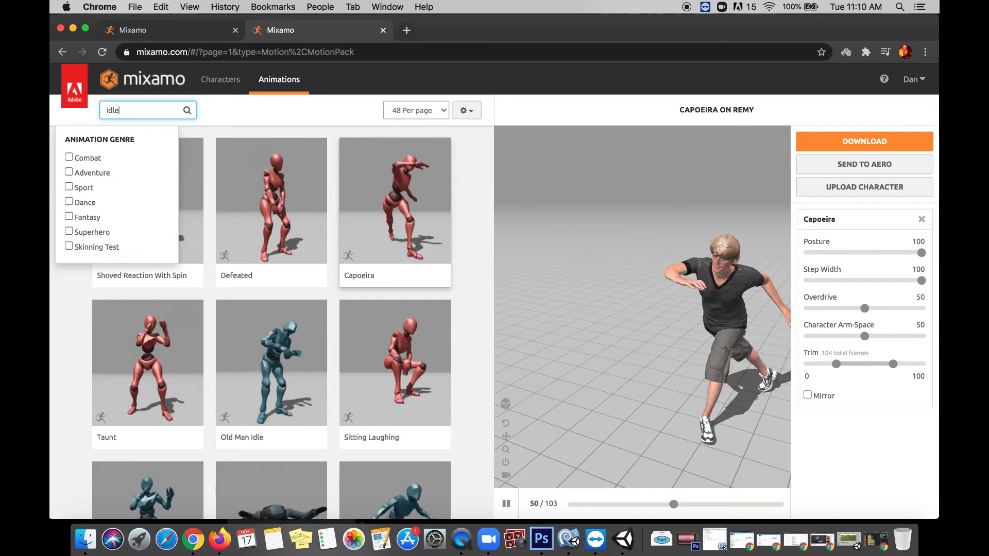
{"action": "left_click", "coordinate": [161, 114]}
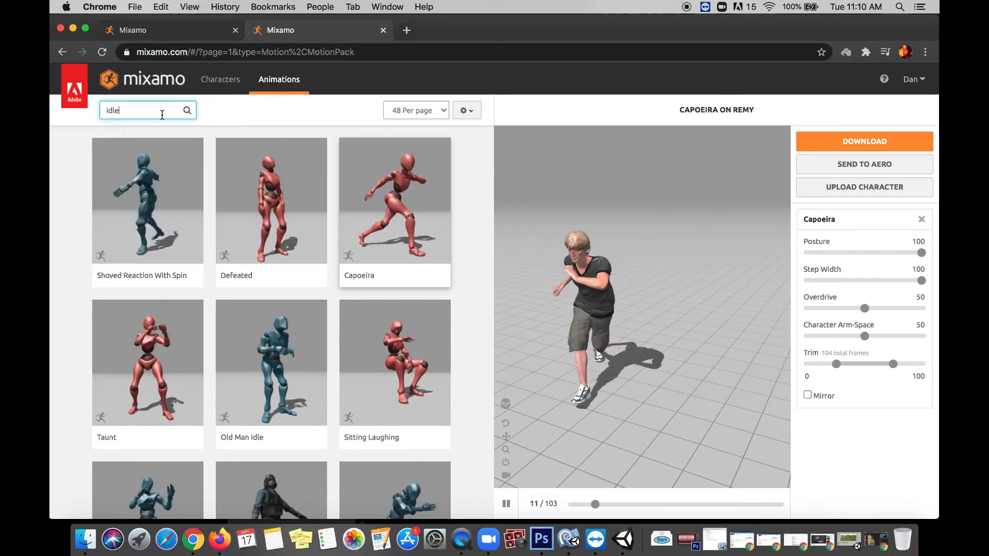
{"action": "key", "text": "Return"}
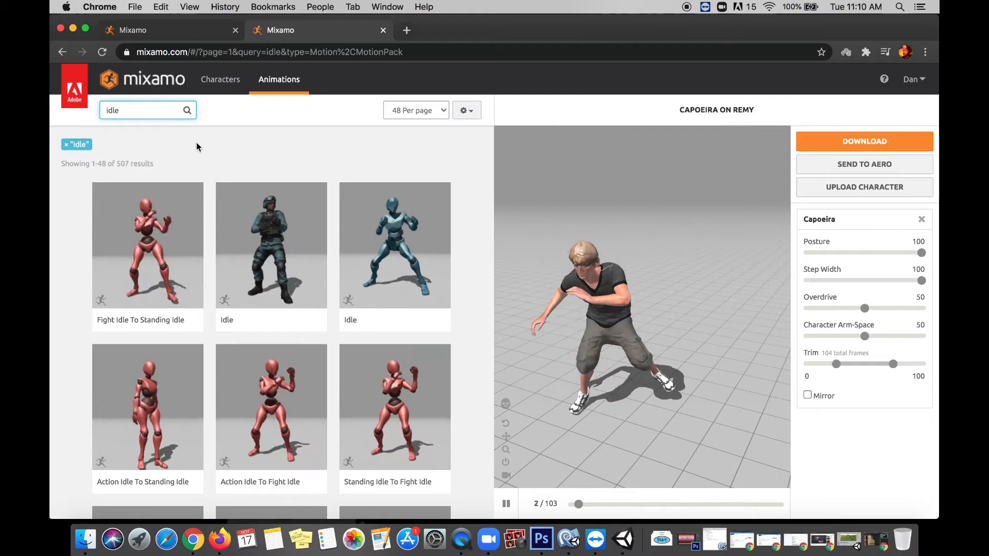
{"action": "scroll", "coordinate": [149, 279], "scroll_direction": "down", "scroll_amount": 10}
{"action": "left_click", "coordinate": [153, 276]}
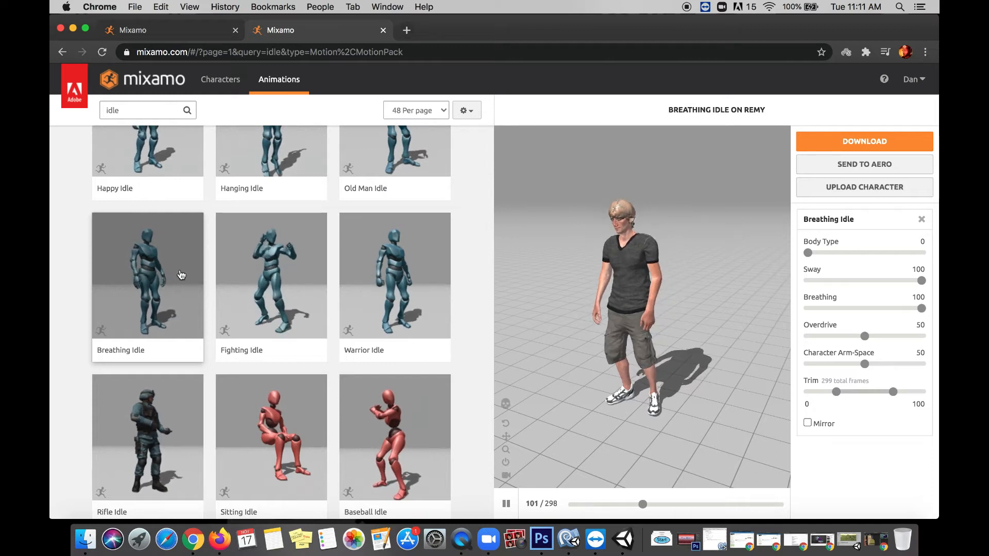
Step: Try Breathing Idle on the Warrok W Kurniawan and Ely By K.Atienza characters, viewing each from different angles
{"action": "left_click", "coordinate": [221, 88]}
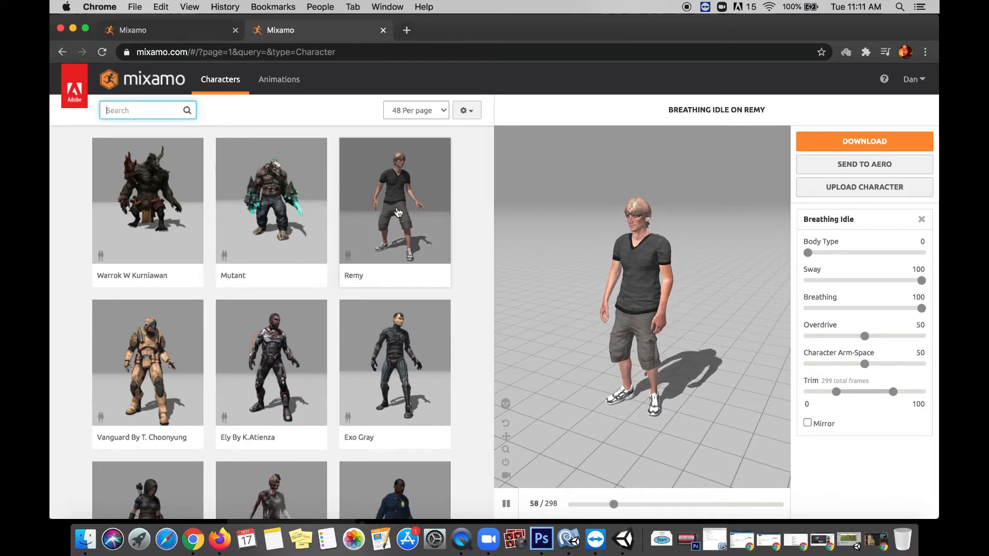
{"action": "left_click", "coordinate": [166, 199]}
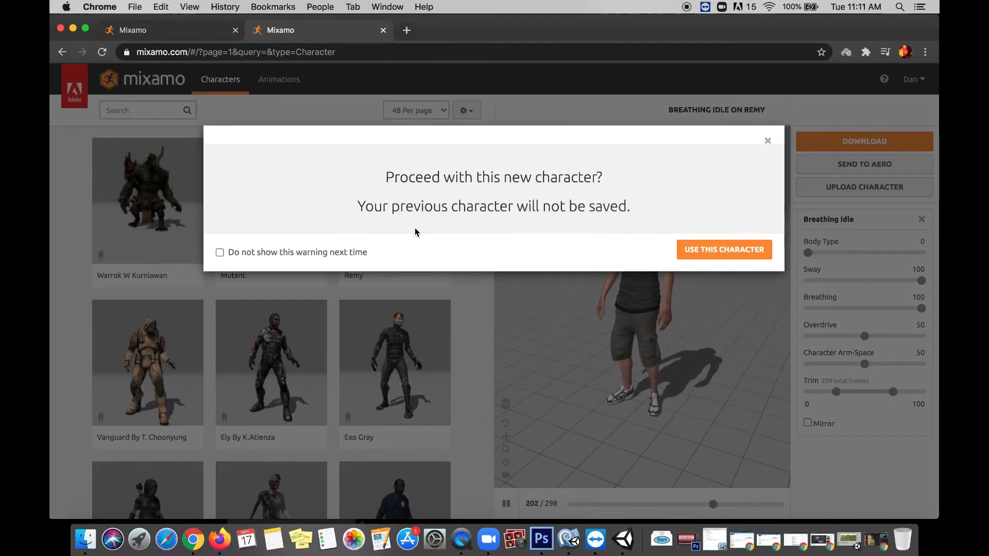
{"action": "left_click", "coordinate": [708, 263]}
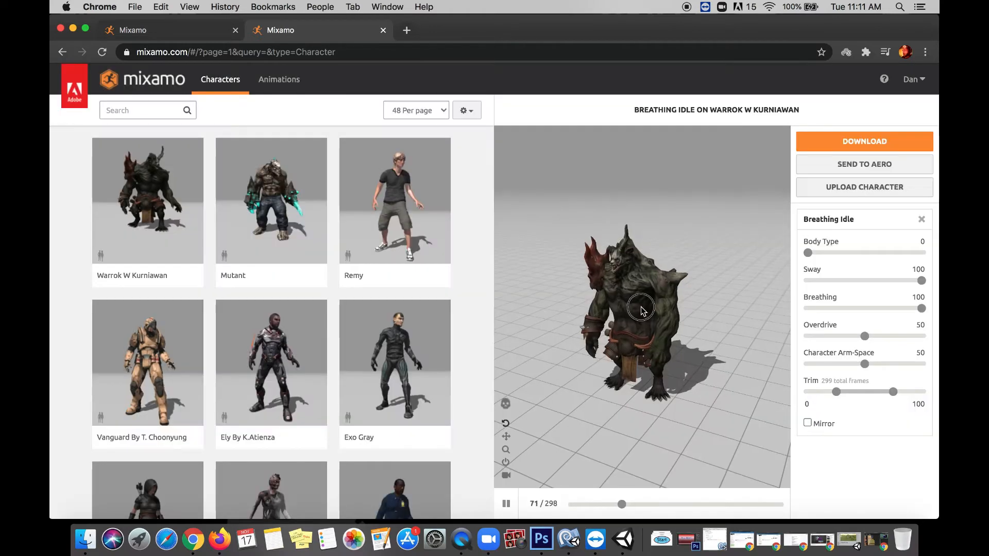
{"action": "left_click_drag", "start_coordinate": [702, 327], "coordinate": [597, 285]}
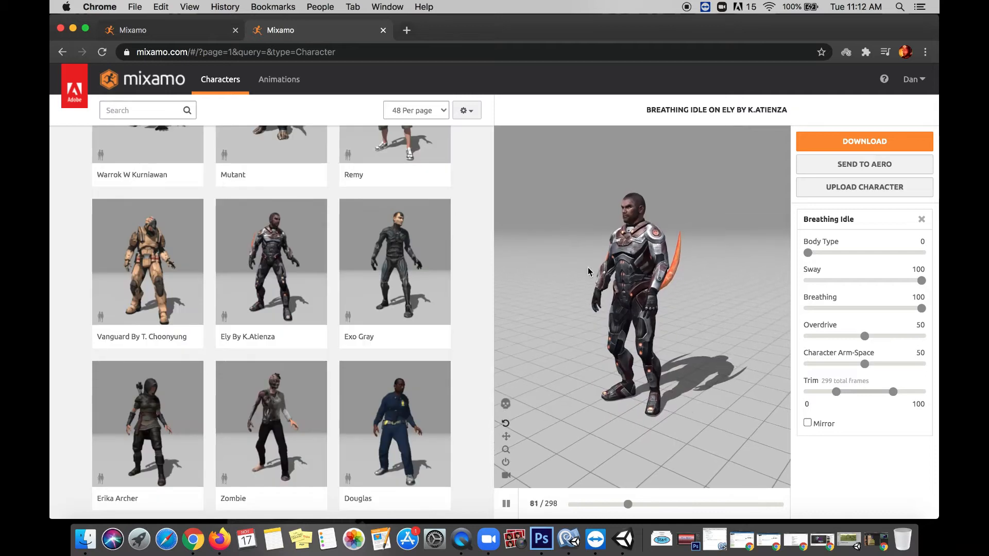
{"action": "left_click_drag", "start_coordinate": [603, 265], "coordinate": [634, 281]}
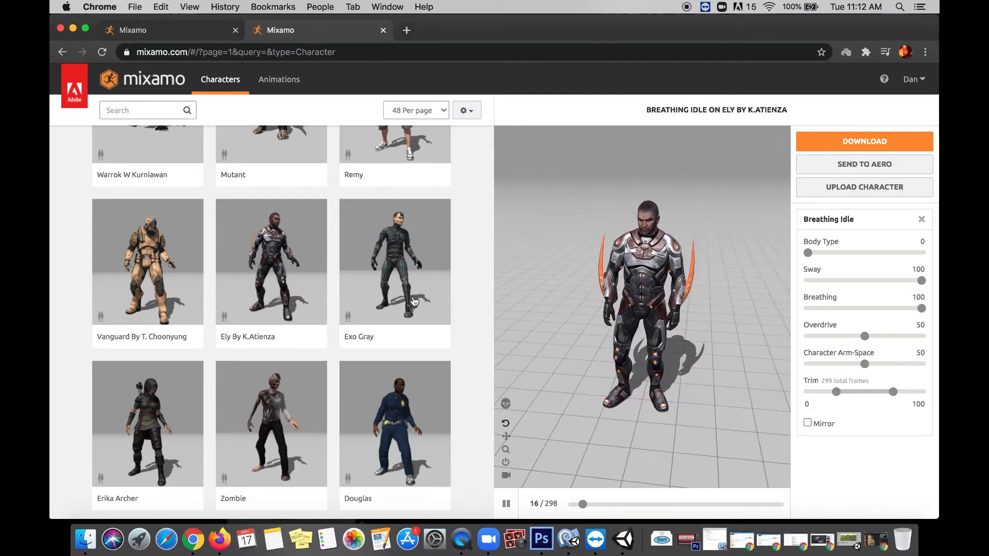
Step: Replace the character with Shae and view her from the front
{"action": "scroll", "coordinate": [414, 301], "scroll_direction": "down", "scroll_amount": 10}
{"action": "left_click", "coordinate": [399, 282]}
{"action": "left_click", "coordinate": [701, 251]}
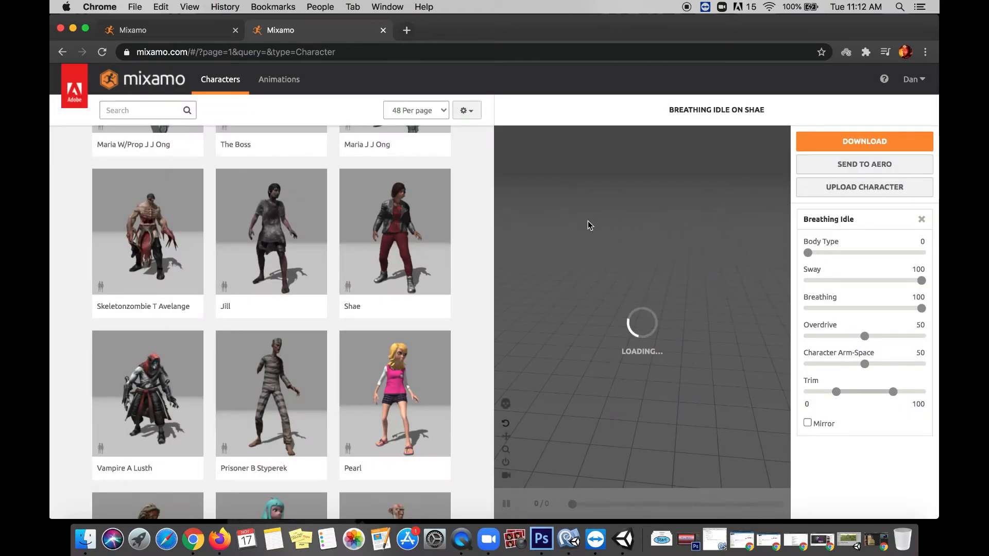
{"action": "left_click_drag", "start_coordinate": [624, 284], "coordinate": [685, 289]}
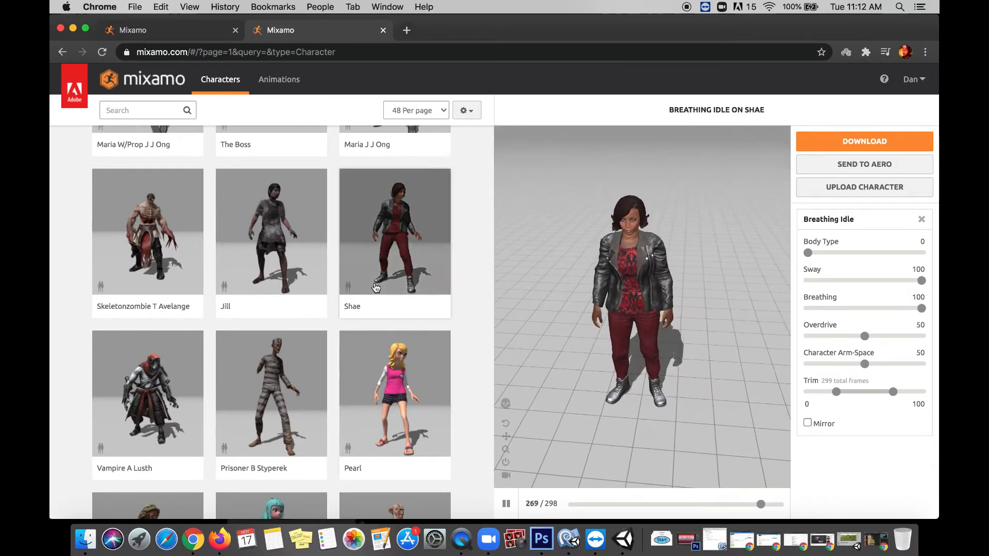
Step: Browse further through the character library, replace the character with Kate and view her from another angle
{"action": "scroll", "coordinate": [376, 288], "scroll_direction": "down", "scroll_amount": 7}
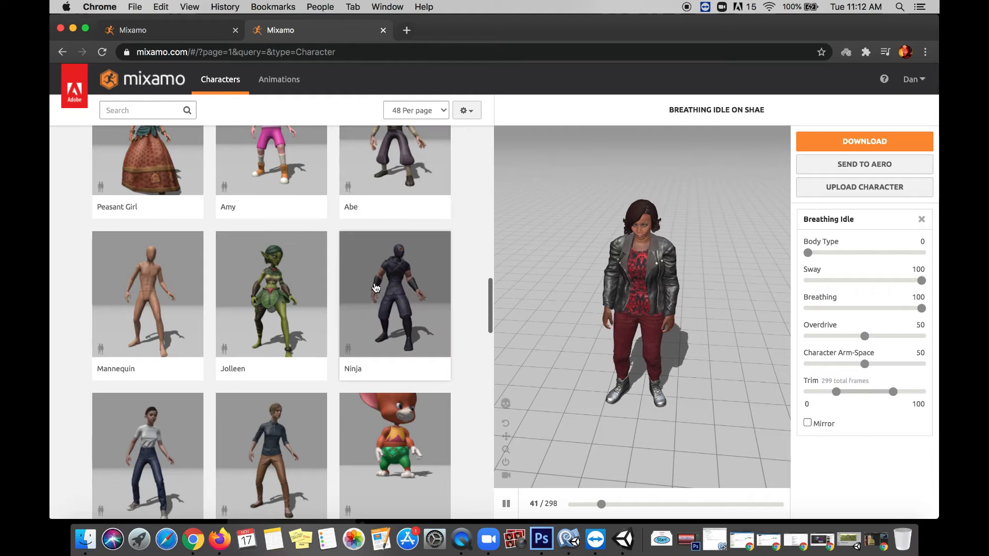
{"action": "scroll", "coordinate": [318, 314], "scroll_direction": "down", "scroll_amount": 5}
{"action": "scroll", "coordinate": [318, 314], "scroll_direction": "down", "scroll_amount": 1}
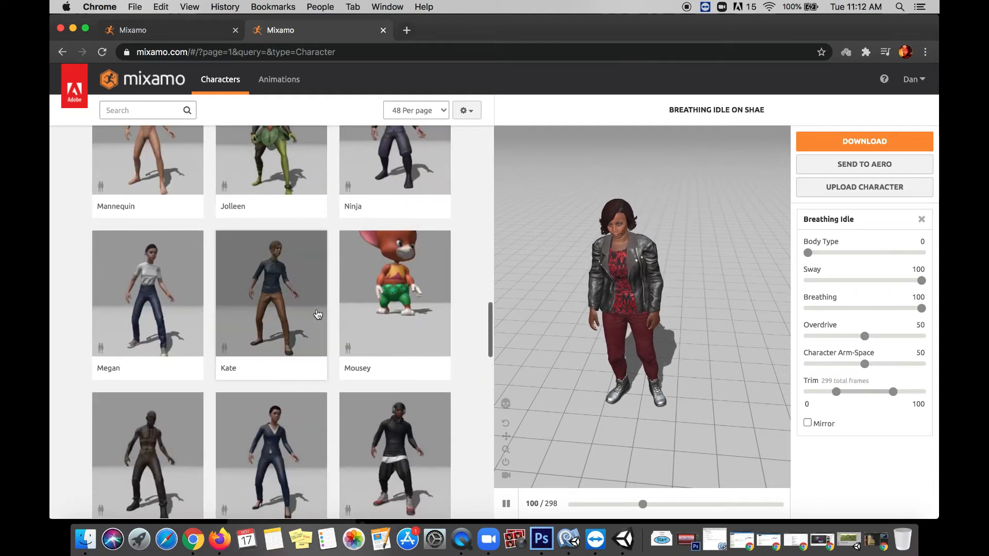
{"action": "scroll", "coordinate": [313, 278], "scroll_direction": "down", "scroll_amount": 3}
{"action": "left_click", "coordinate": [288, 194]}
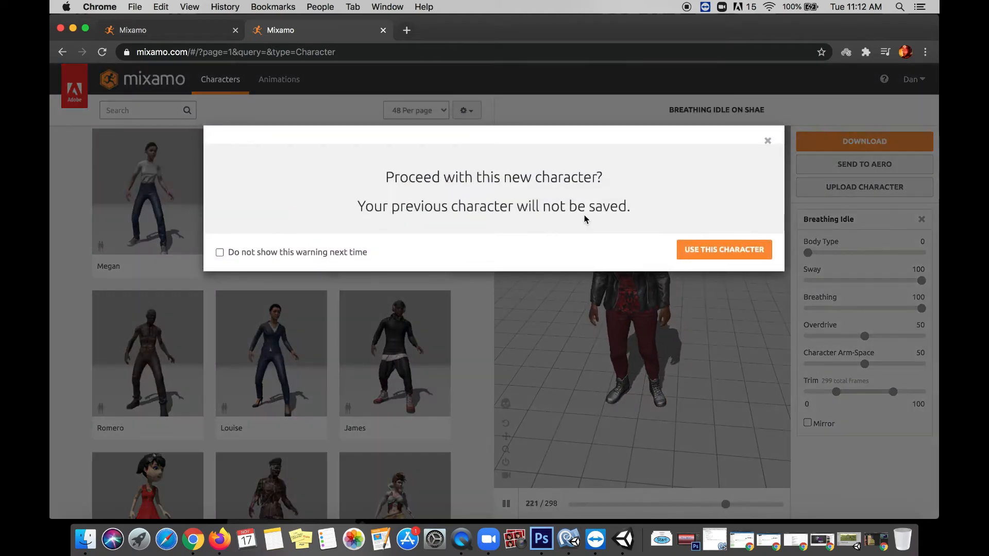
{"action": "left_click", "coordinate": [719, 258]}
{"action": "left_click_drag", "start_coordinate": [552, 254], "coordinate": [604, 230]}
Step: Replace the character with David from page 3 of the character library, view him, and return to the animation library
{"action": "scroll", "coordinate": [336, 361], "scroll_direction": "down", "scroll_amount": 8}
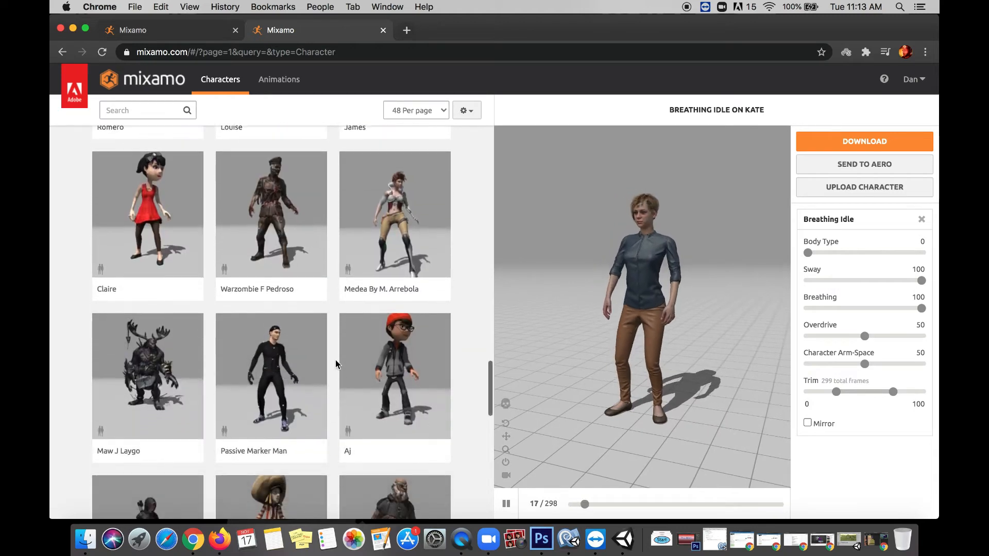
{"action": "scroll", "coordinate": [335, 361], "scroll_direction": "down", "scroll_amount": 15}
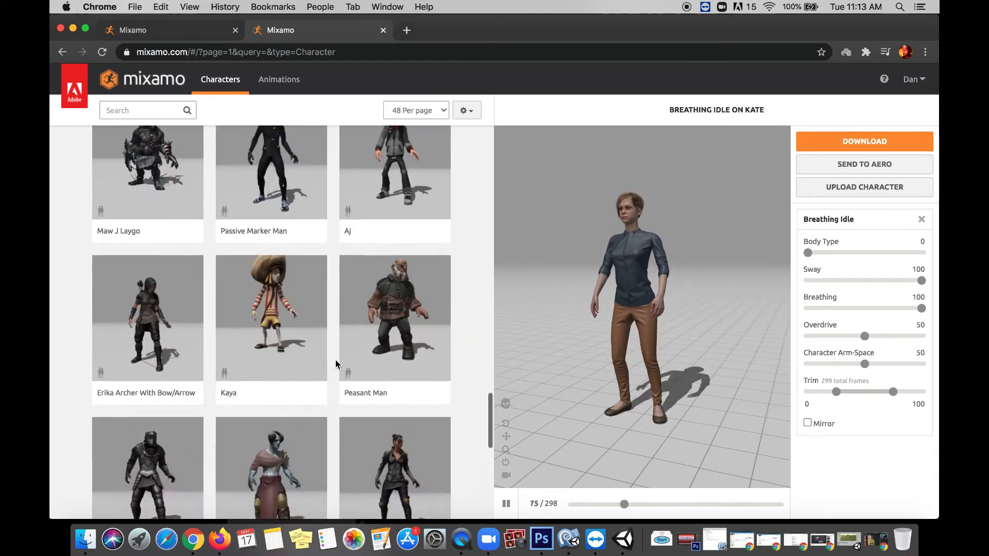
{"action": "scroll", "coordinate": [326, 301], "scroll_direction": "up", "scroll_amount": 2}
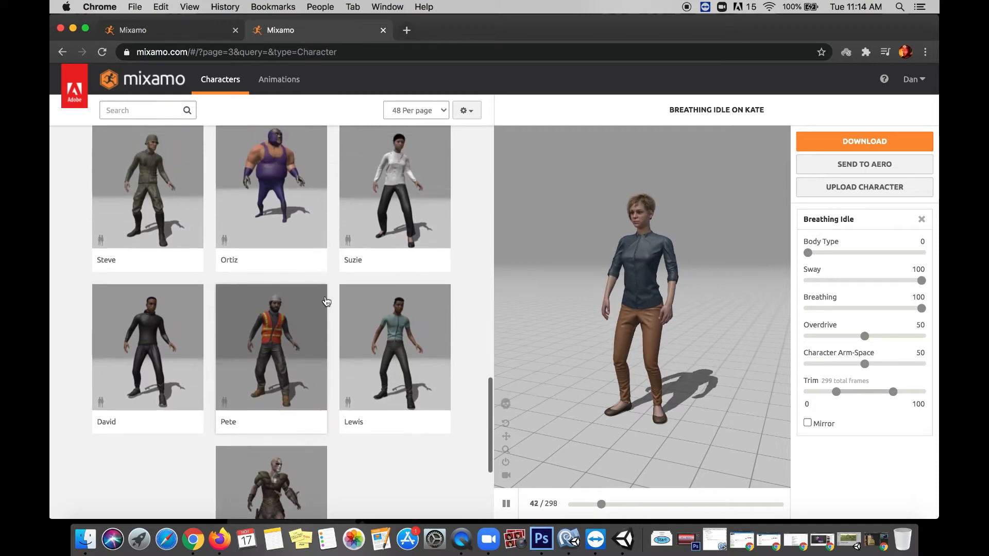
{"action": "left_click", "coordinate": [156, 348]}
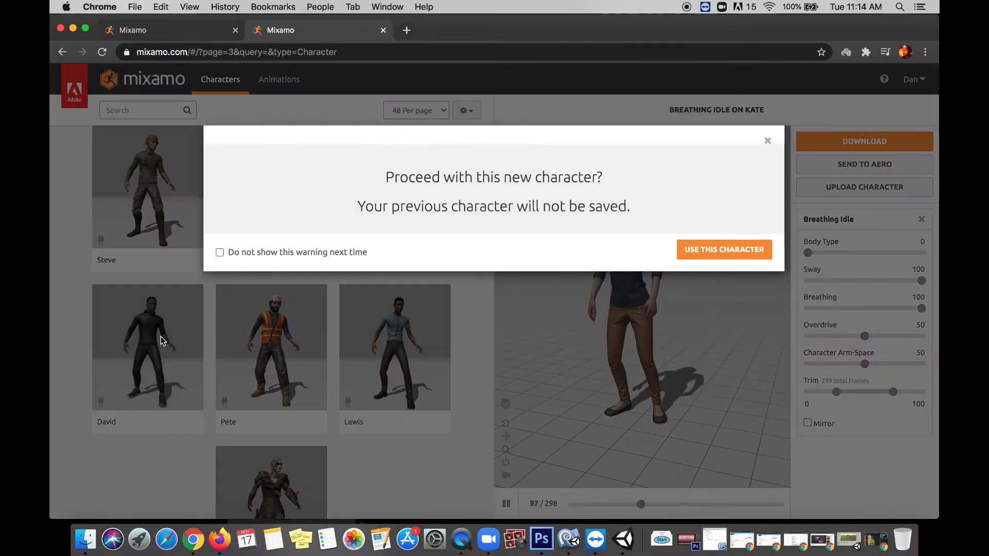
{"action": "left_click", "coordinate": [690, 251]}
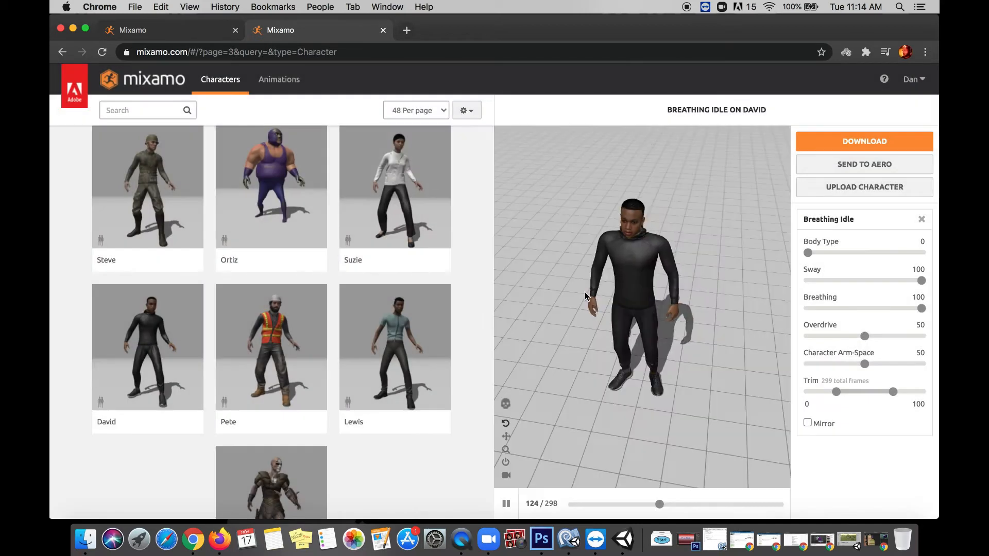
{"action": "left_click_drag", "start_coordinate": [630, 293], "coordinate": [611, 227]}
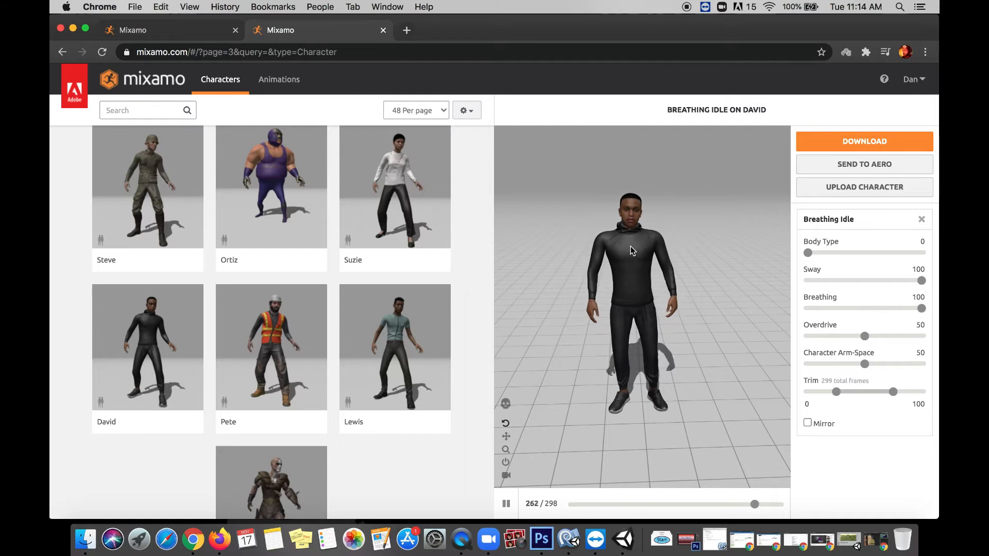
{"action": "left_click", "coordinate": [267, 82]}
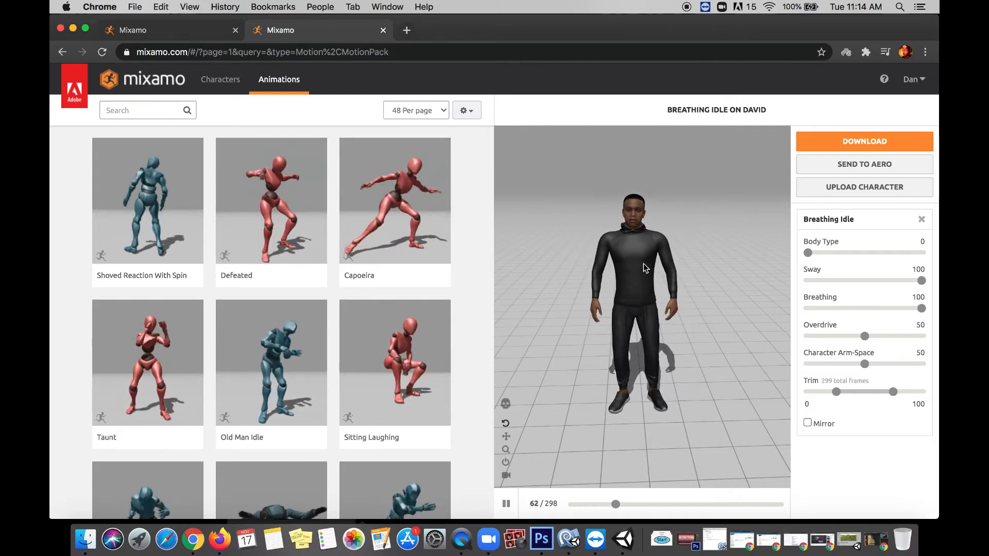
{"action": "left_click_drag", "start_coordinate": [634, 257], "coordinate": [612, 262]}
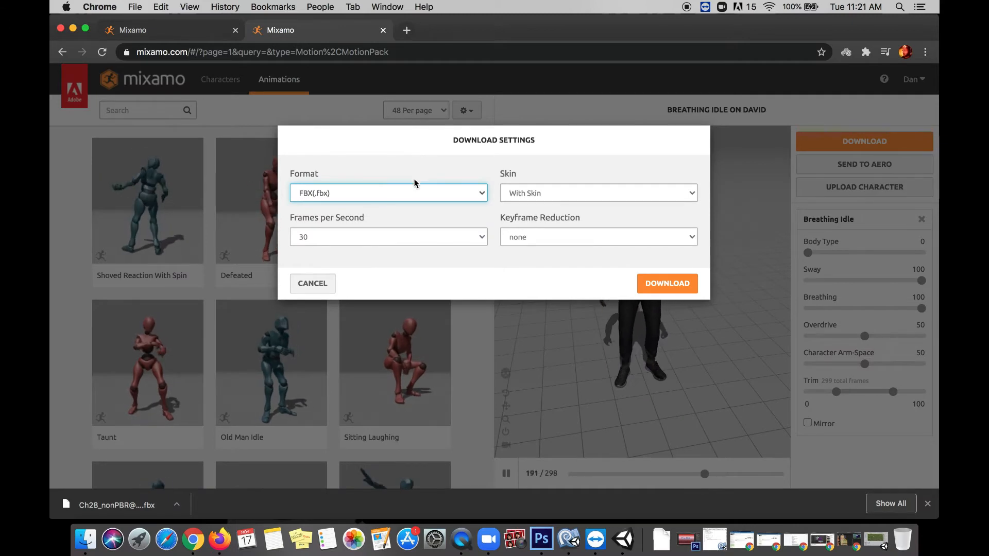
Step: Set the download format to FBX(.fbx) and the frame rate to 30 frames per second
{"action": "left_click", "coordinate": [410, 197]}
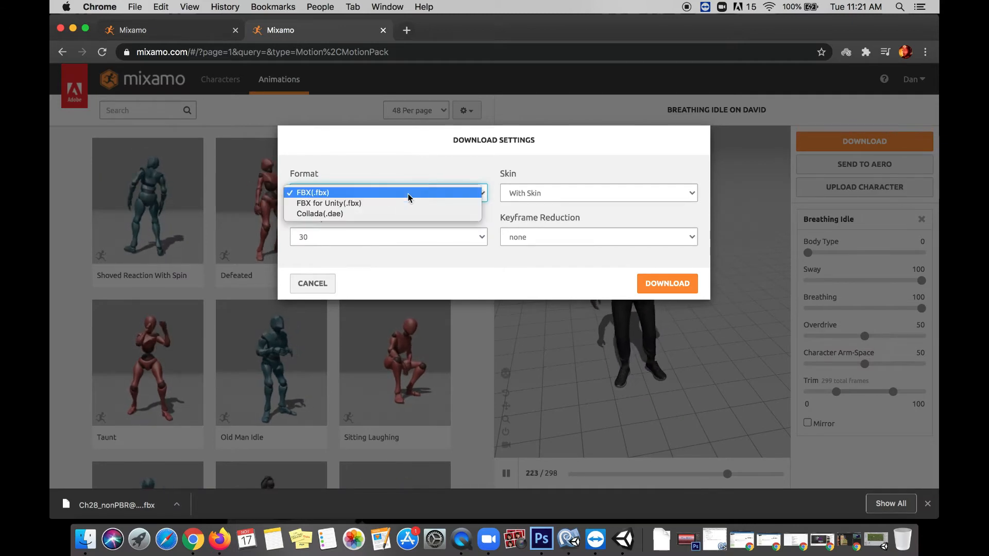
{"action": "left_click", "coordinate": [355, 193]}
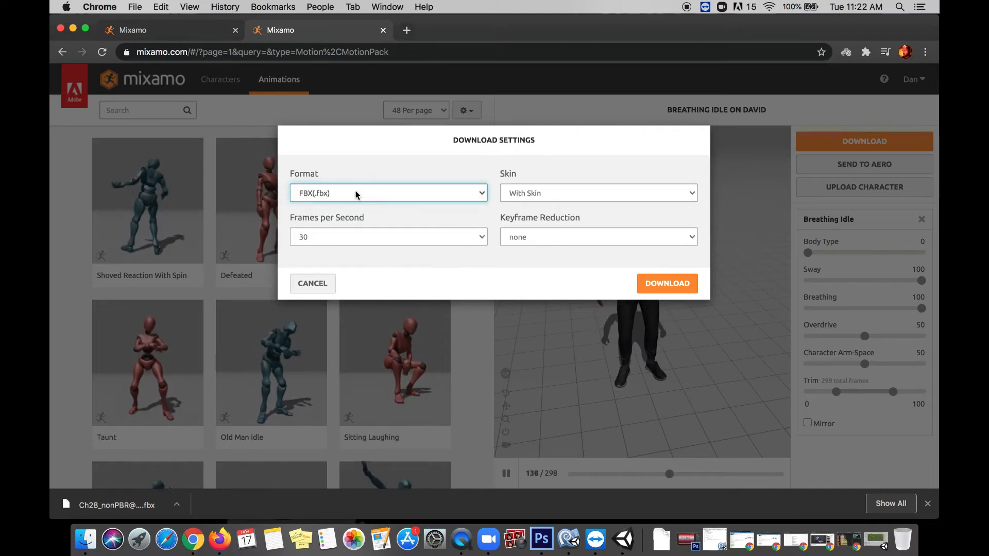
{"action": "left_click", "coordinate": [379, 236]}
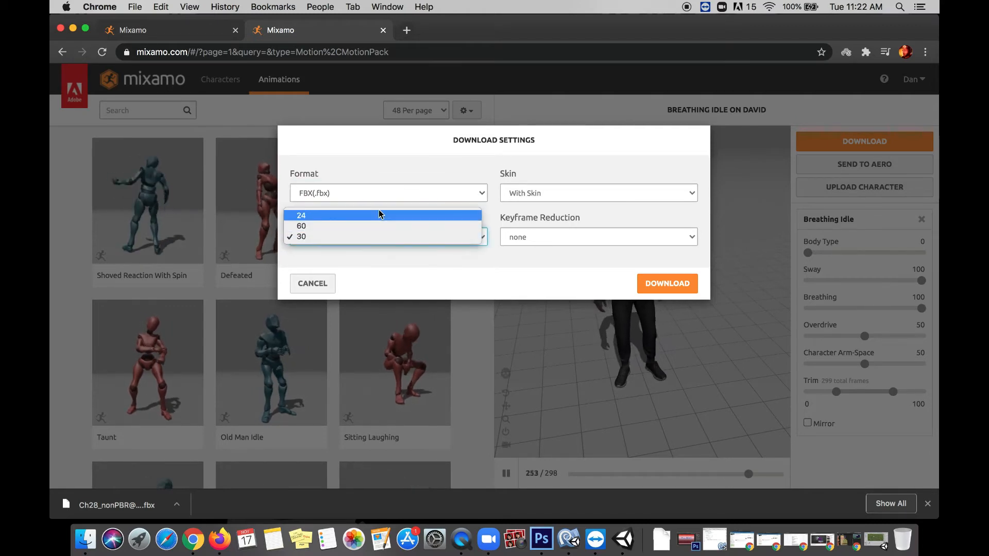
{"action": "left_click", "coordinate": [375, 239]}
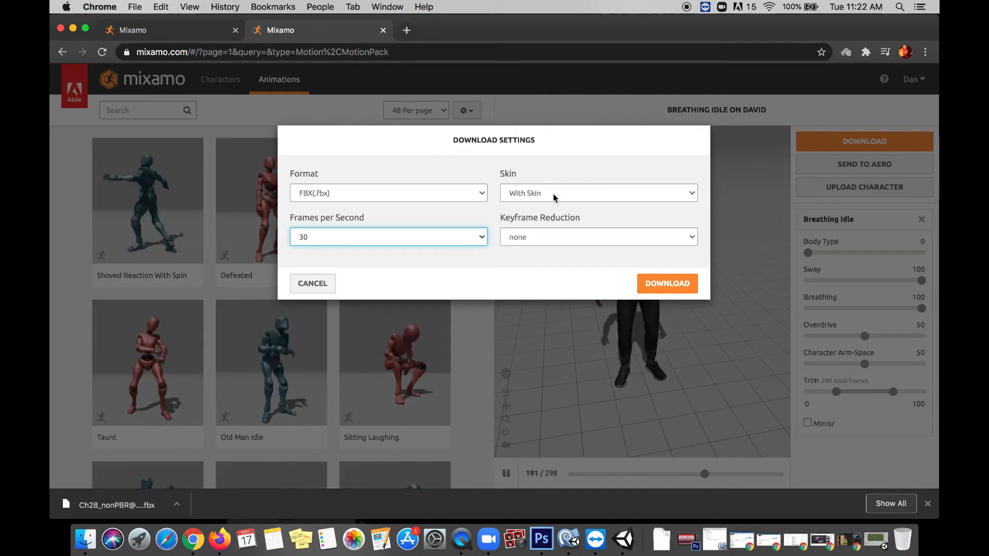
{"action": "left_click", "coordinate": [428, 149]}
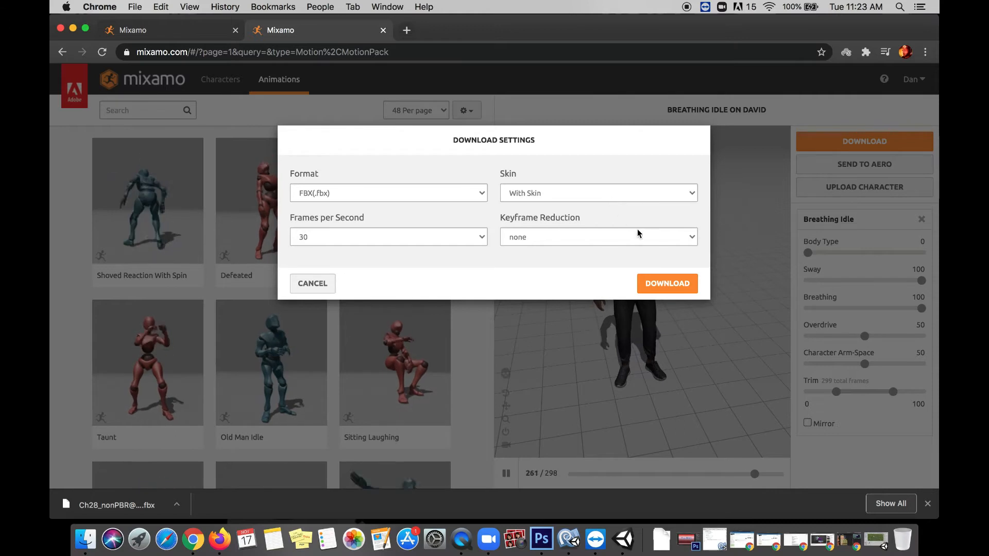
Step: Choose With Skin for the download and download the Breathing Idle animation on David
{"action": "left_click", "coordinate": [597, 191]}
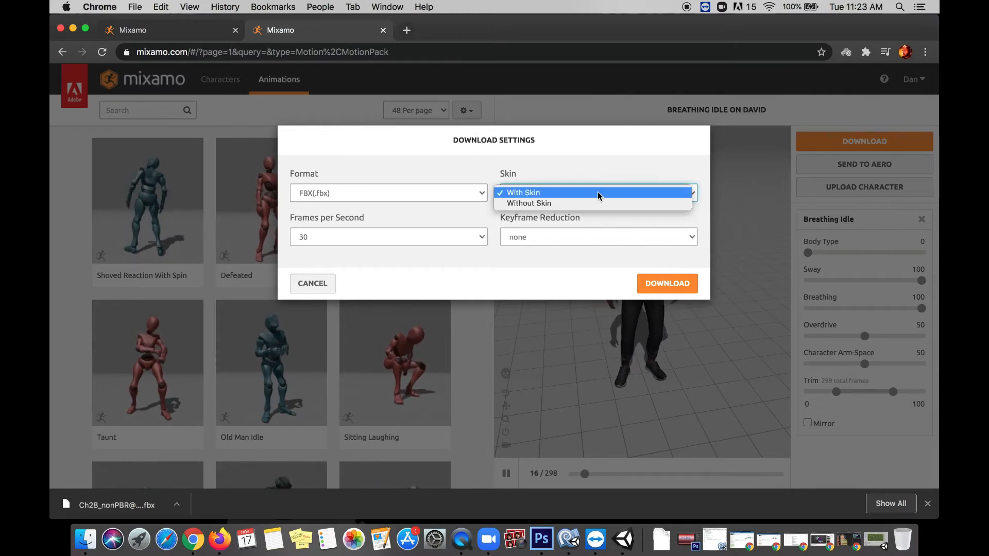
{"action": "left_click", "coordinate": [597, 191]}
{"action": "left_click", "coordinate": [607, 194]}
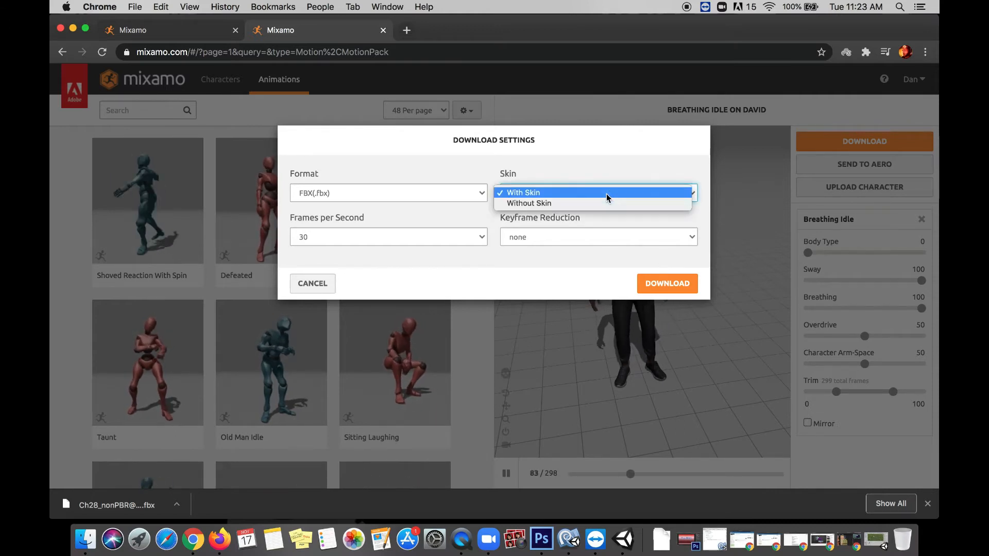
{"action": "left_click", "coordinate": [597, 194]}
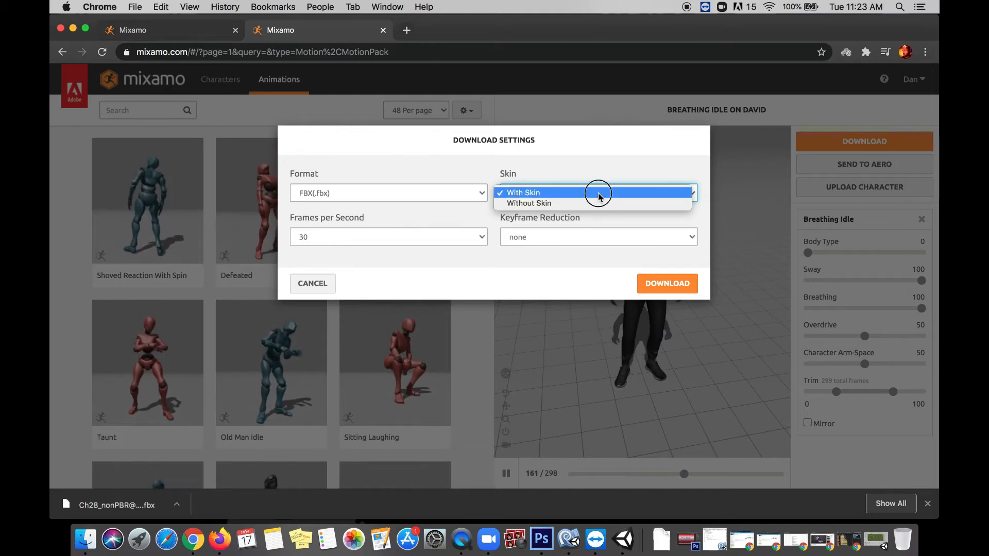
{"action": "left_click", "coordinate": [668, 285]}
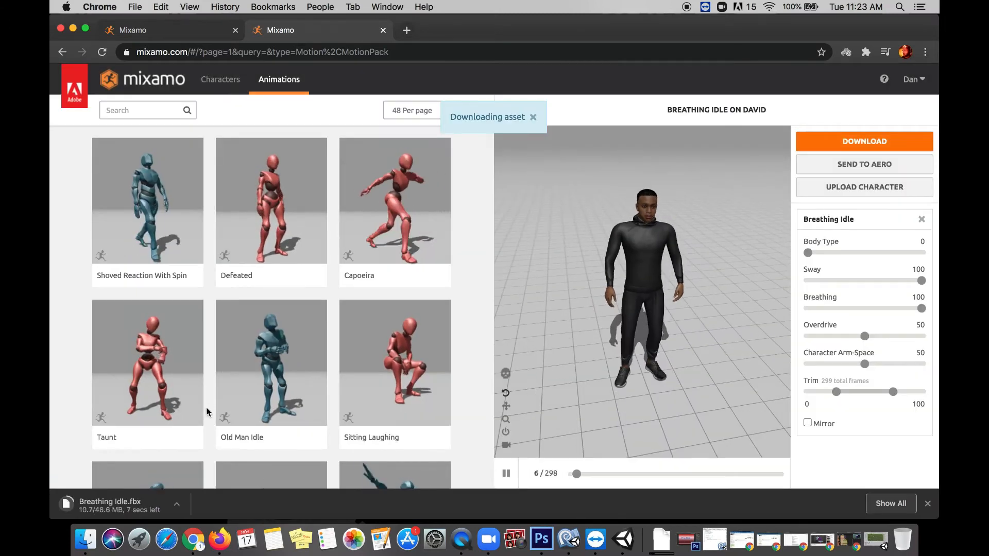
Step: Show the downloaded Breathing Idle.fbx in Finder and move the Downloads window aside
{"action": "left_click", "coordinate": [177, 505]}
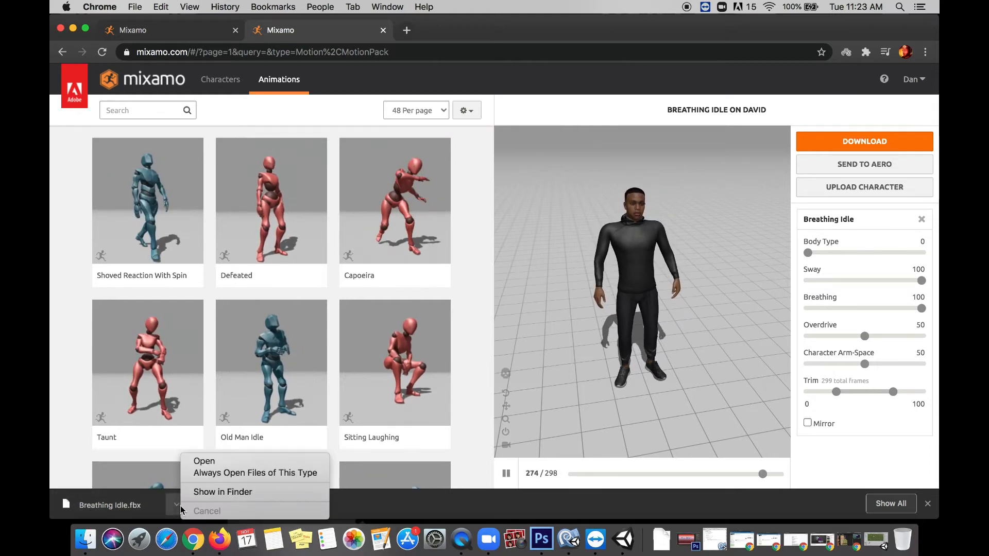
{"action": "left_click", "coordinate": [203, 493]}
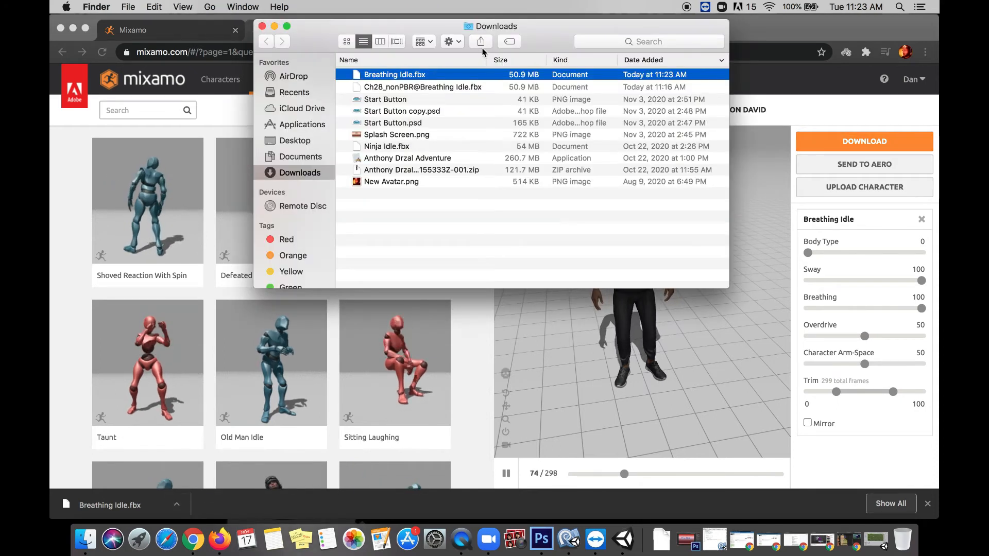
{"action": "left_click_drag", "start_coordinate": [546, 35], "coordinate": [845, 71]}
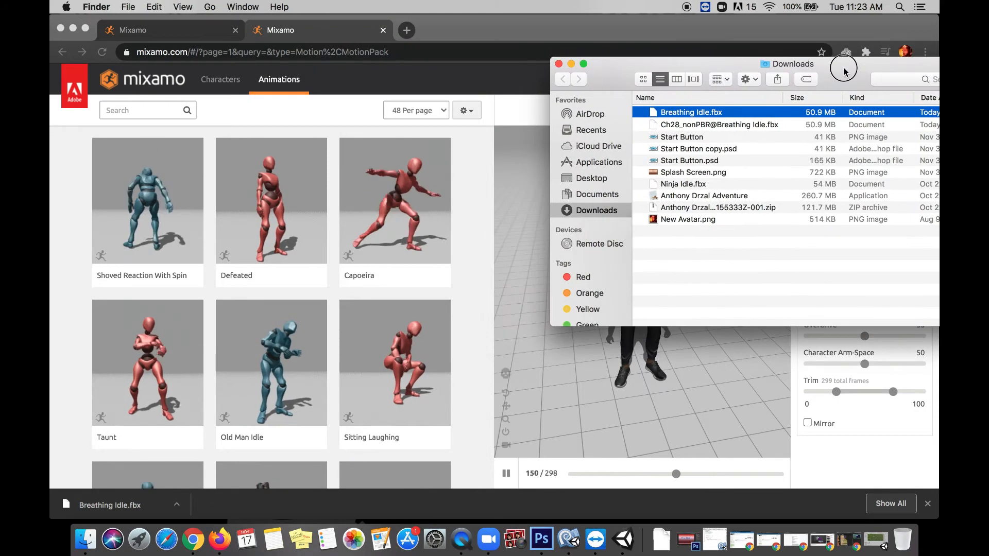
Step: Switch to the Unity project and create a folder named My Characters in Assets
{"action": "left_click", "coordinate": [74, 29]}
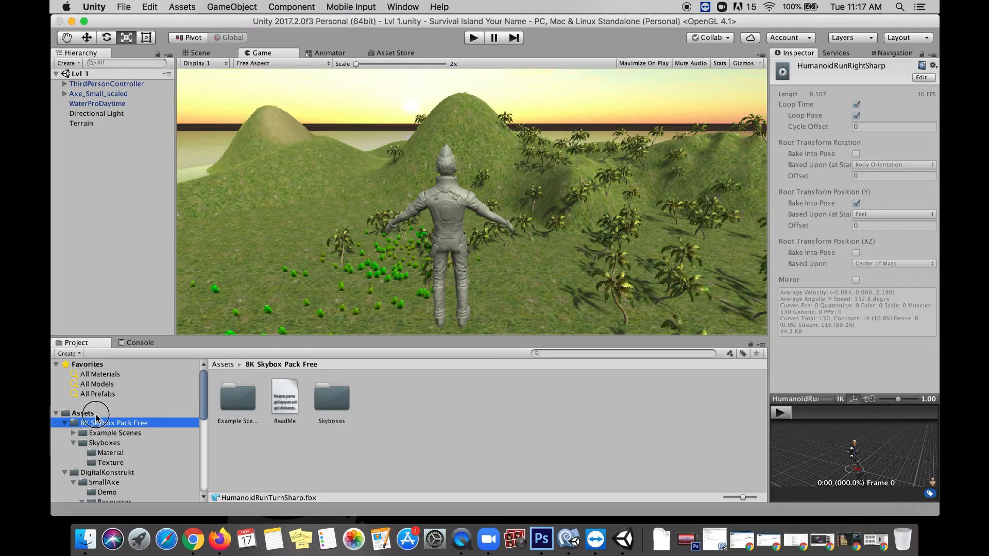
{"action": "left_click", "coordinate": [82, 413]}
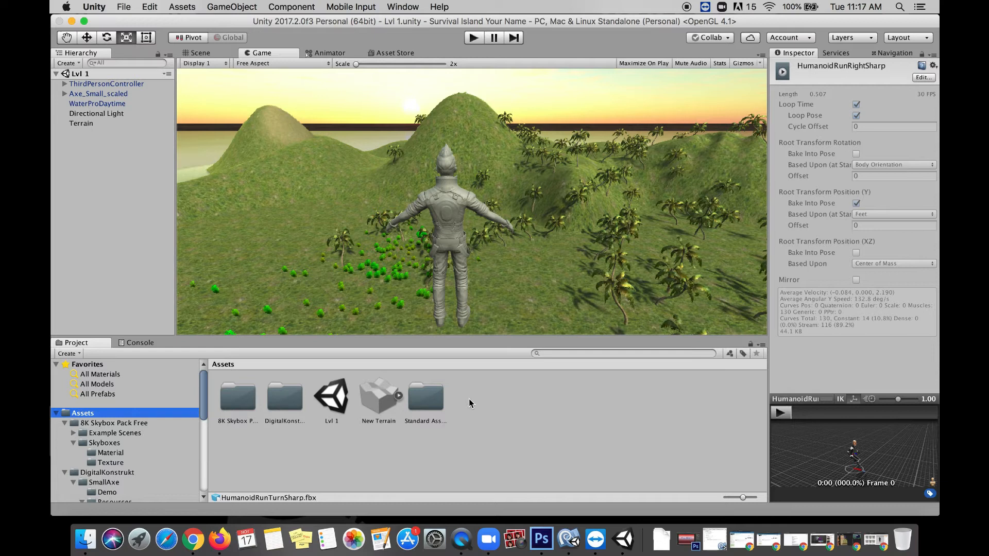
{"action": "right_click", "coordinate": [504, 404]}
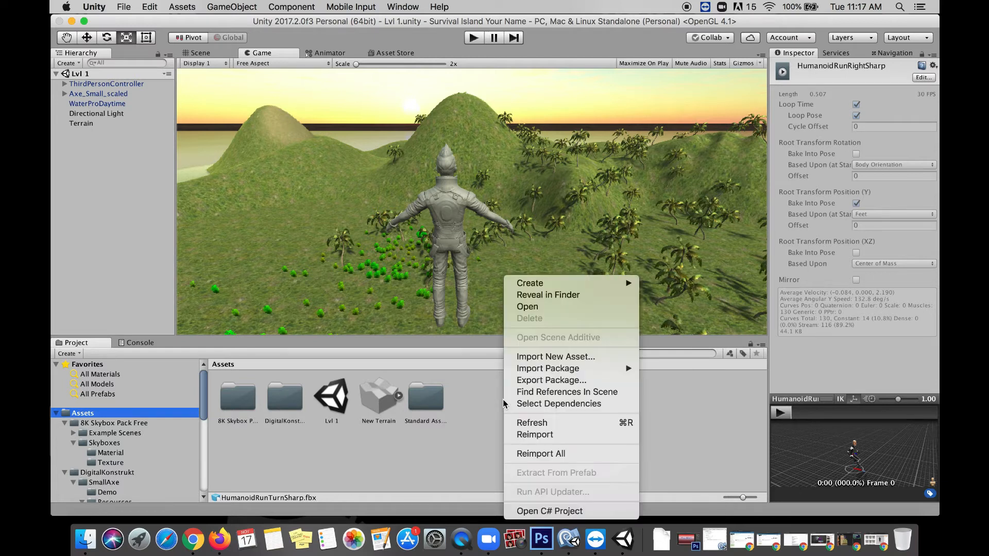
{"action": "left_click", "coordinate": [491, 405]}
{"action": "right_click", "coordinate": [492, 404]}
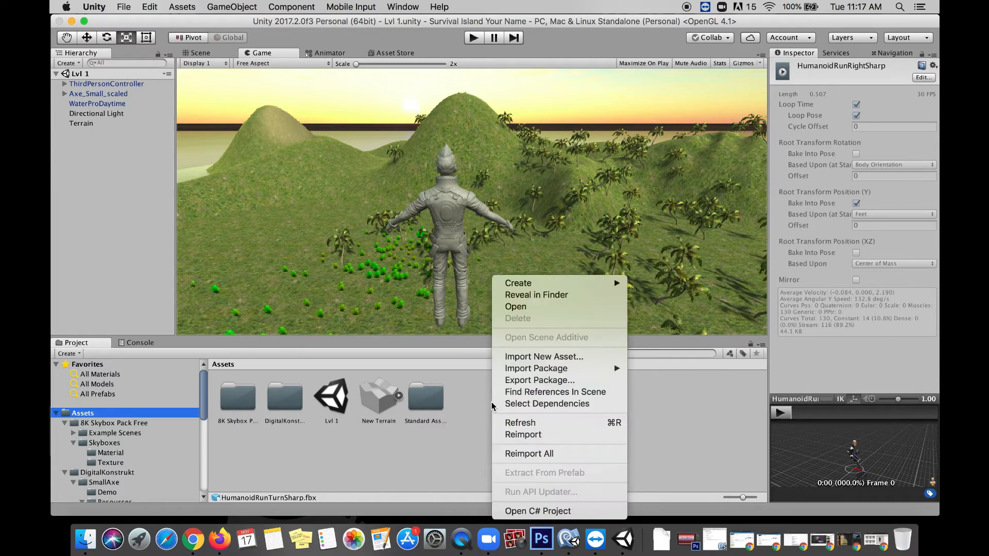
{"action": "mouse_move", "coordinate": [575, 284]}
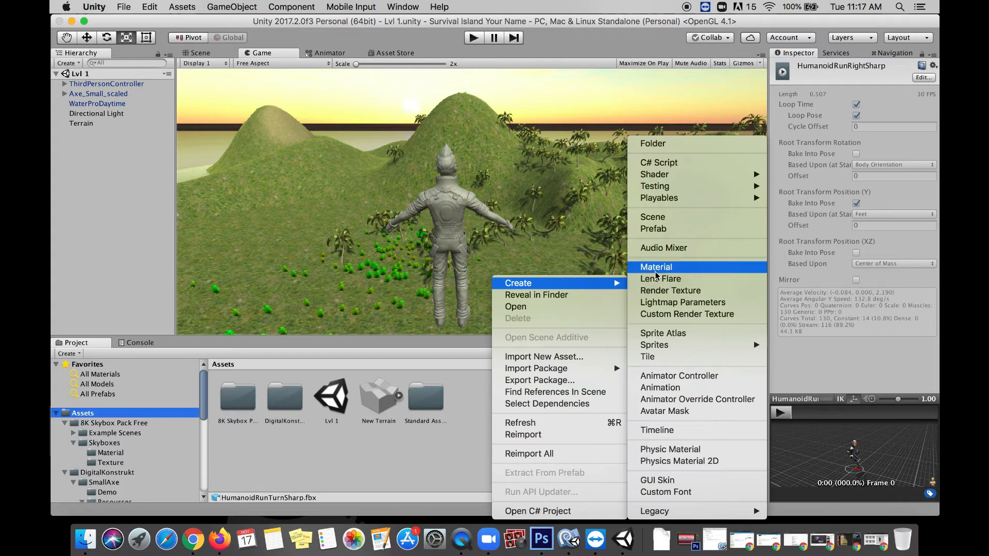
{"action": "left_click", "coordinate": [682, 147]}
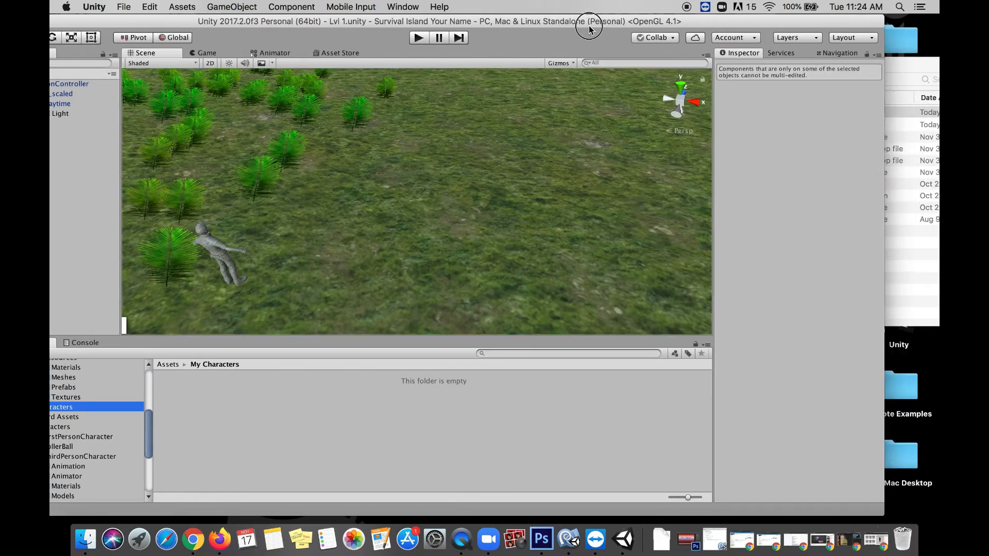
Step: Import Breathing Idle.fbx from Downloads into the My Characters folder and place the character on the terrain near the third-person character
{"action": "left_click_drag", "start_coordinate": [581, 19], "coordinate": [434, 20]}
{"action": "left_click", "coordinate": [752, 68]}
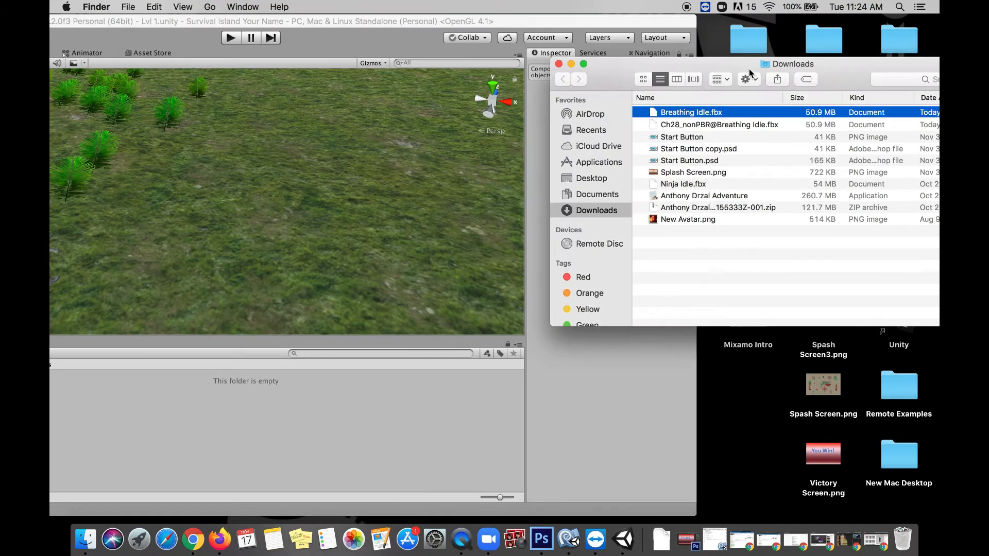
{"action": "left_click_drag", "start_coordinate": [678, 113], "coordinate": [404, 24]}
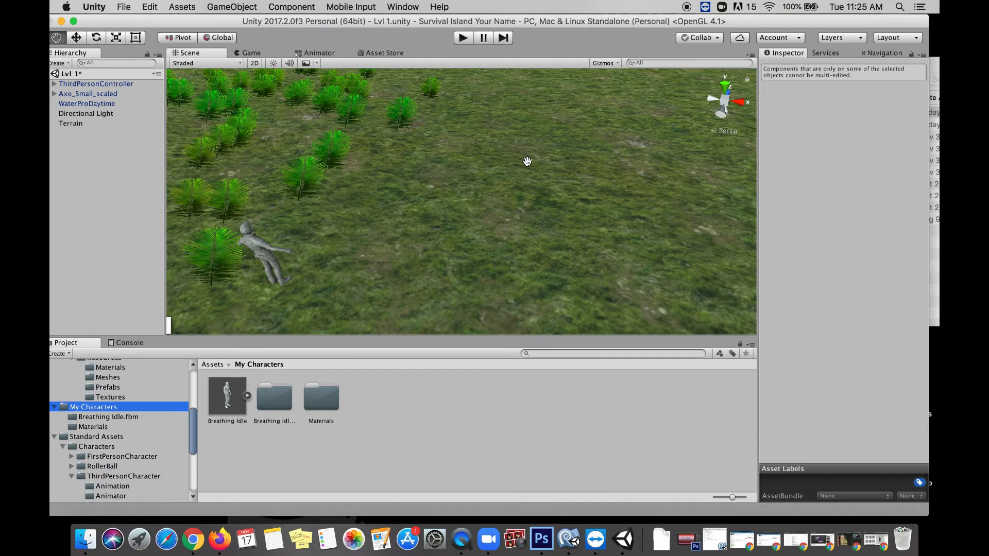
{"action": "left_click_drag", "start_coordinate": [237, 396], "coordinate": [360, 235]}
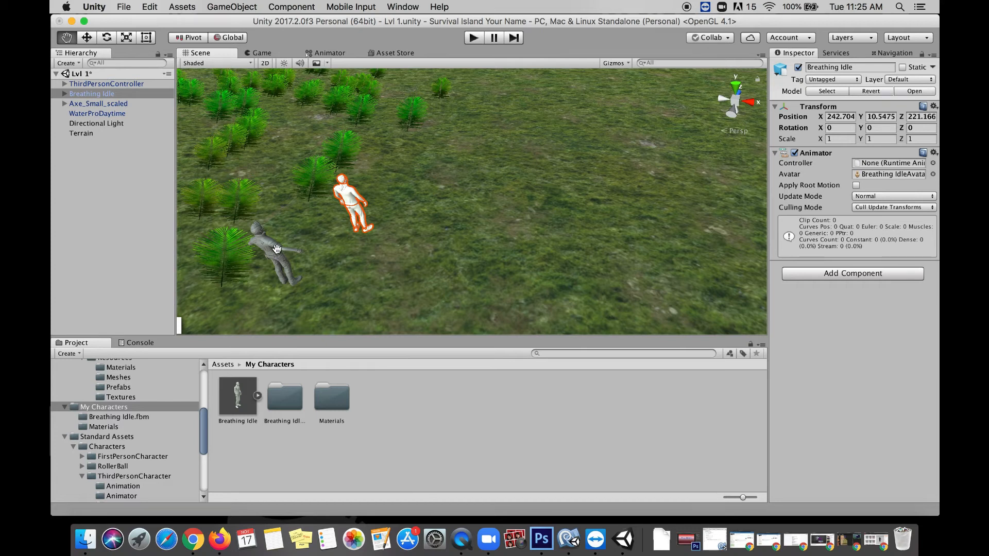
Step: Play-test the level, walking the third-person character around the imported character to examine it from several sides, and stop the game
{"action": "left_click", "coordinate": [474, 37]}
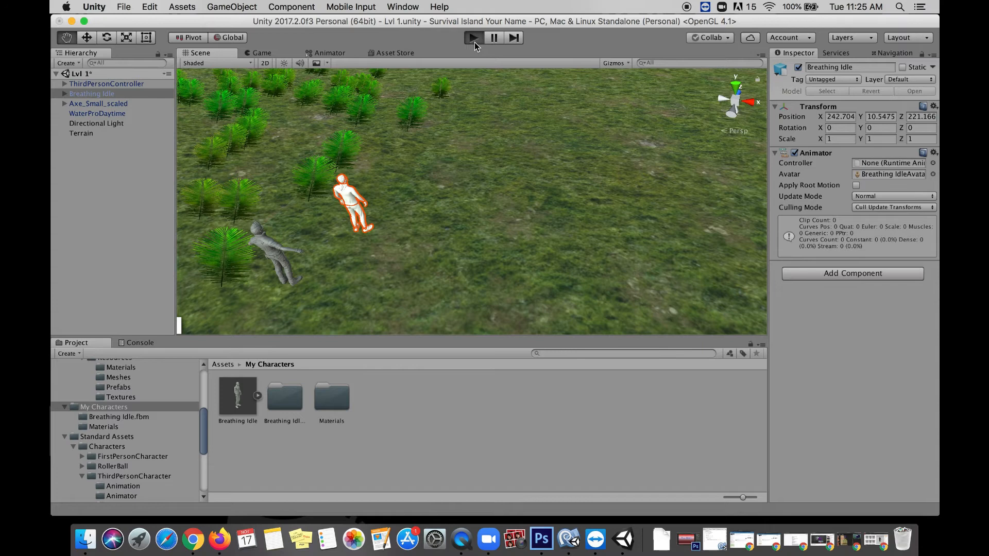
{"action": "key", "text": "Right"}
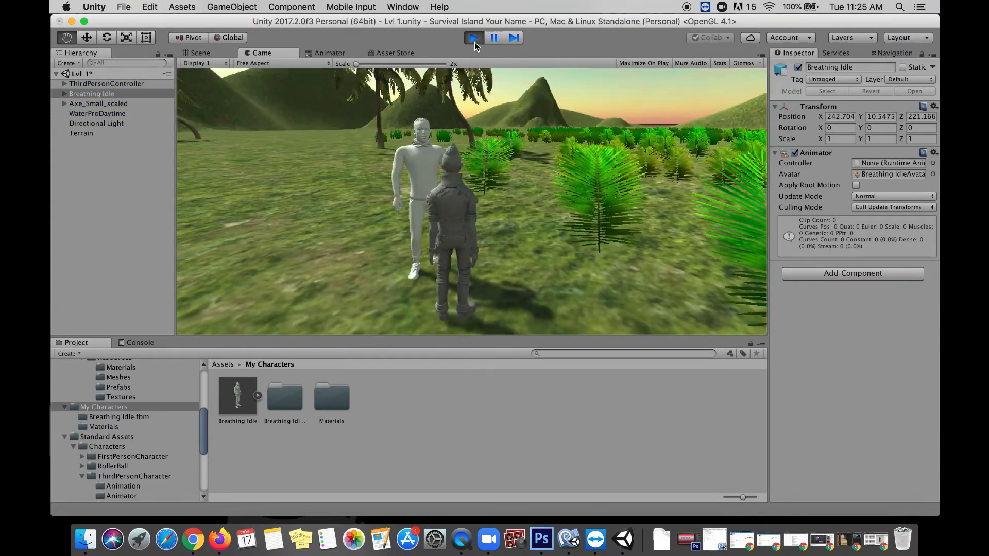
{"action": "key", "text": "Left"}
{"action": "key", "text": "Right"}
{"action": "key", "text": "Right"}
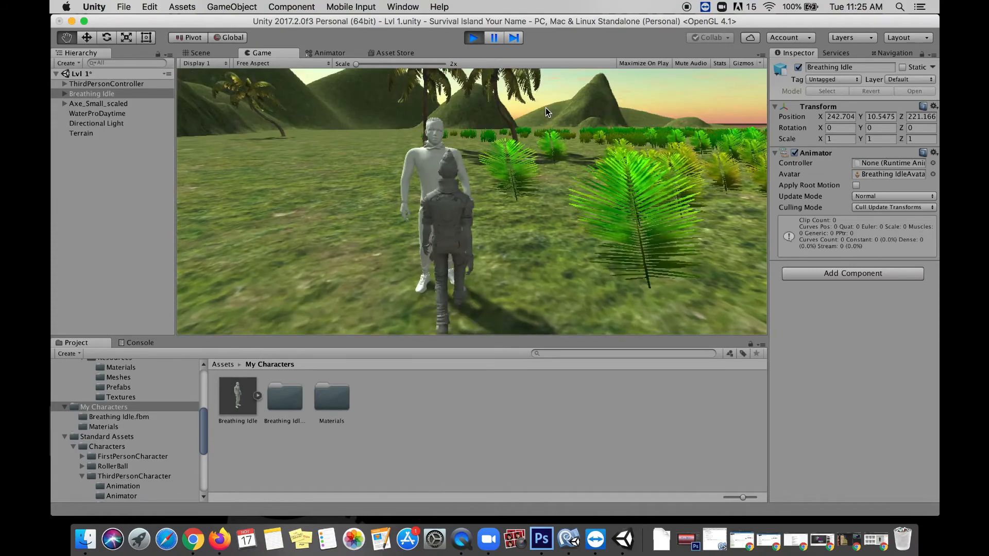
{"action": "key", "text": "Right"}
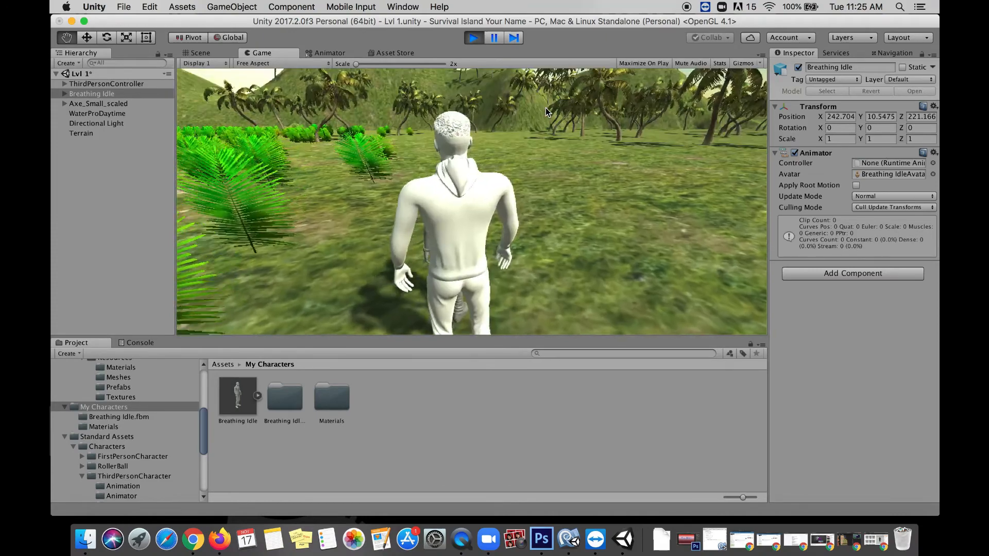
{"action": "key", "text": "Left"}
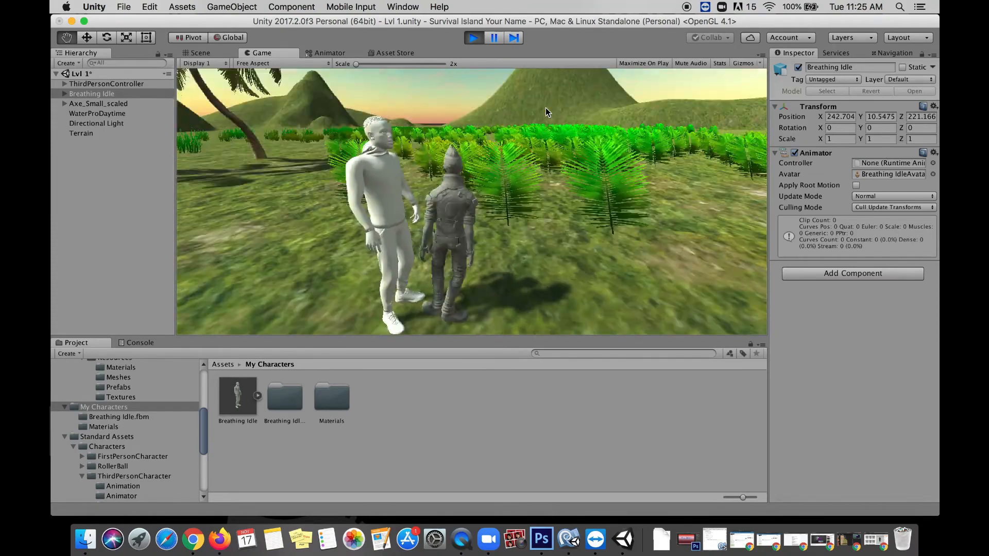
{"action": "key", "text": "Right"}
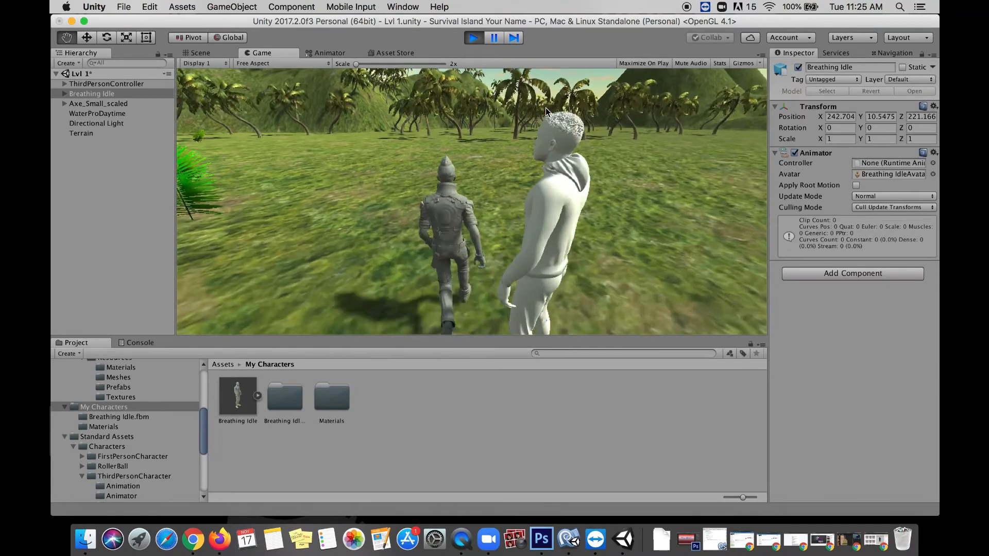
{"action": "key", "text": "Left"}
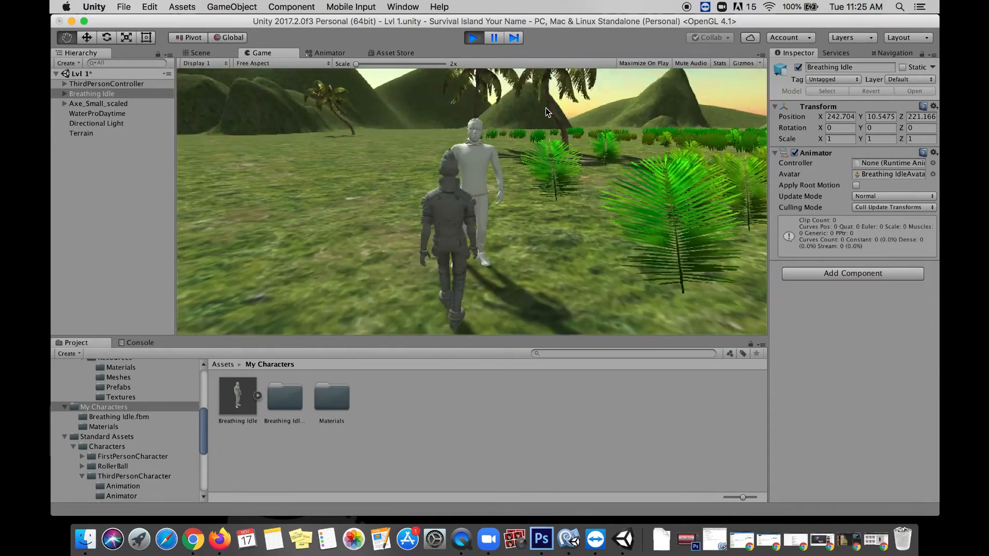
{"action": "key", "text": "Right"}
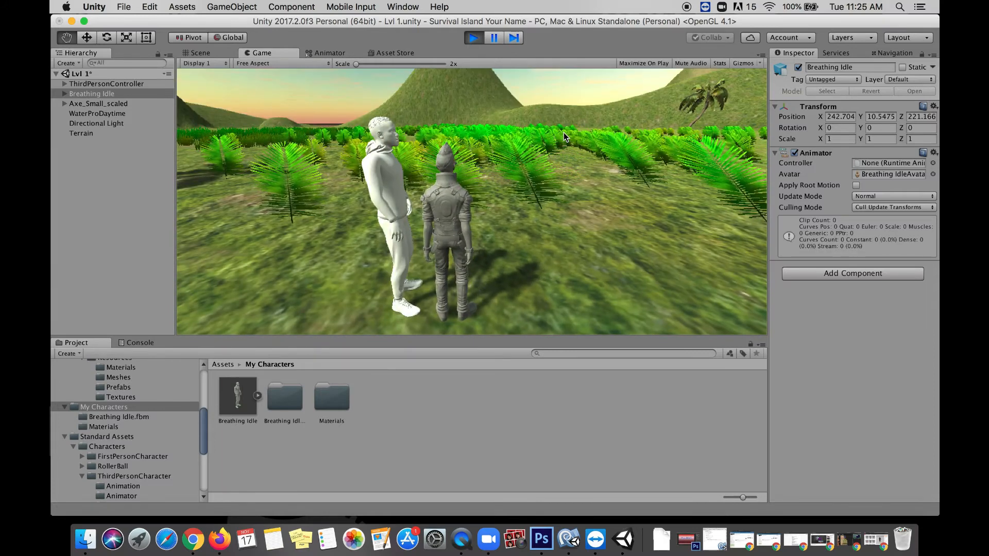
{"action": "key", "text": "Left"}
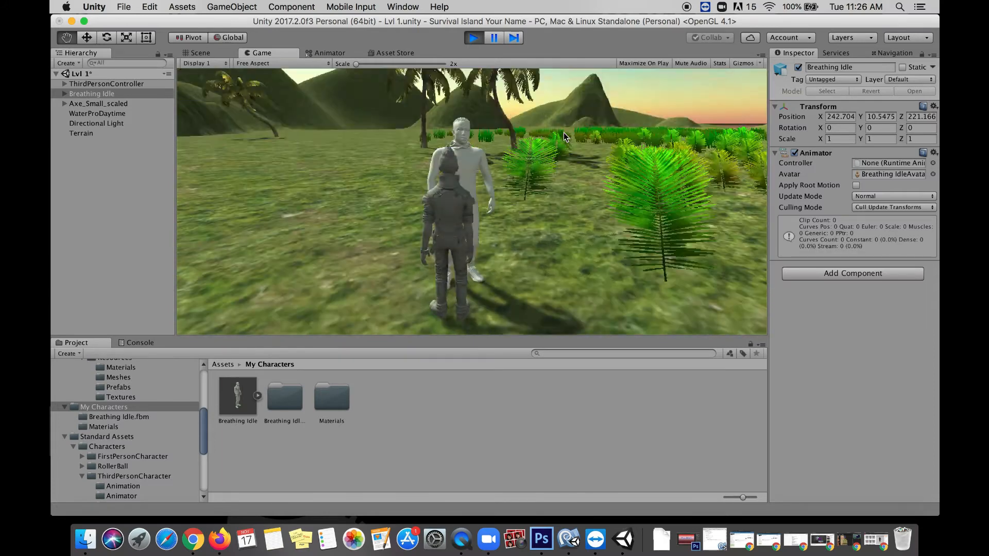
{"action": "key", "text": "Right"}
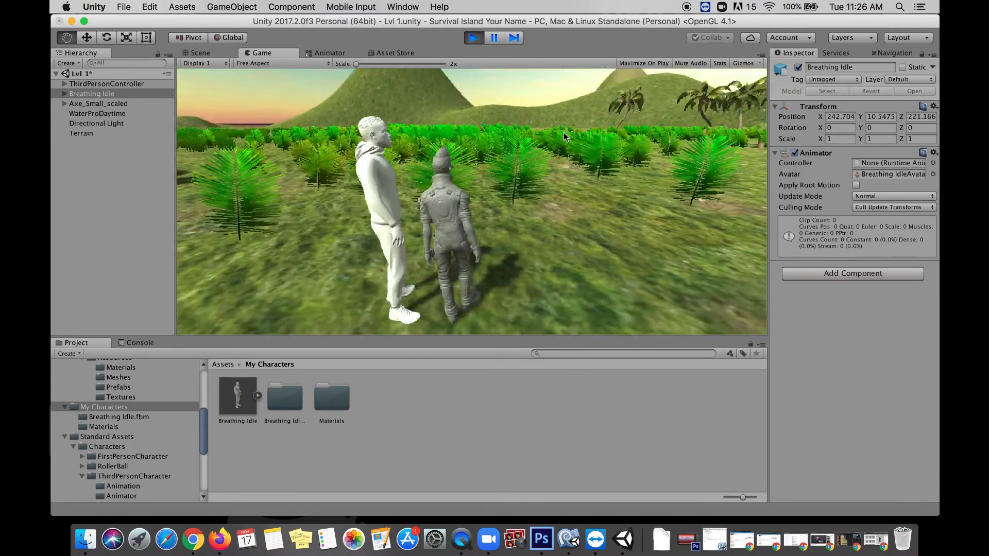
{"action": "left_click", "coordinate": [473, 37]}
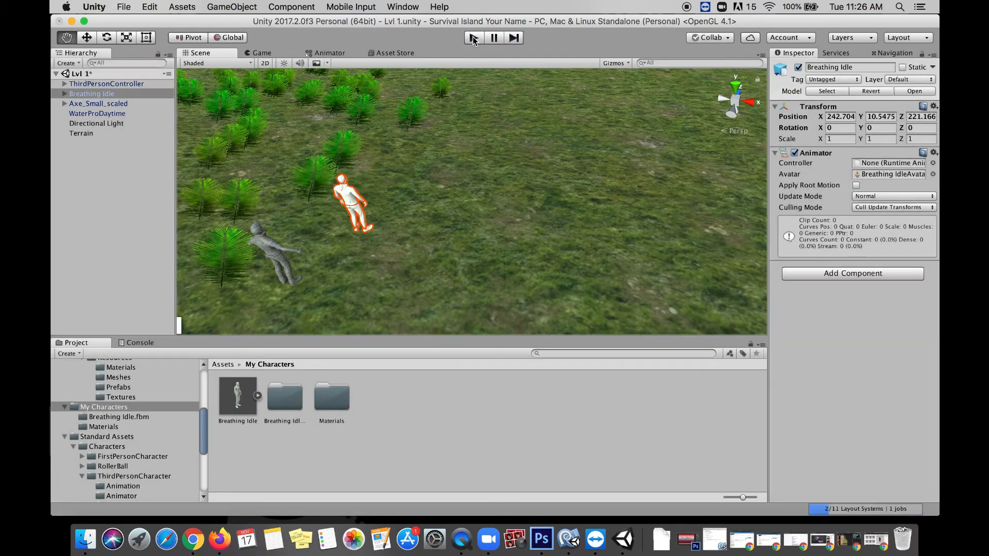
Step: Rename the Breathing Idle object in the scene hierarchy to NPC1
{"action": "left_click", "coordinate": [89, 112]}
{"action": "left_click", "coordinate": [98, 95]}
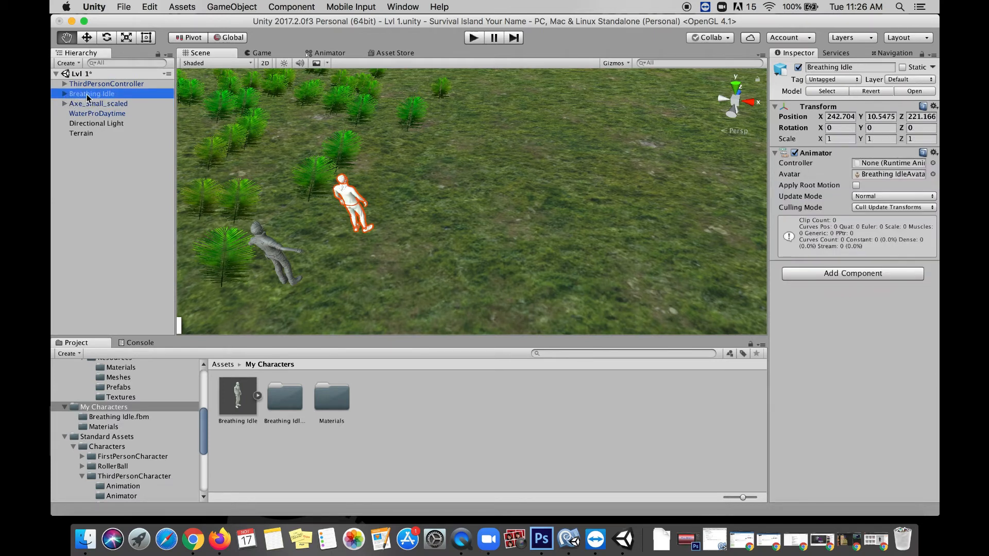
{"action": "left_click", "coordinate": [87, 96]}
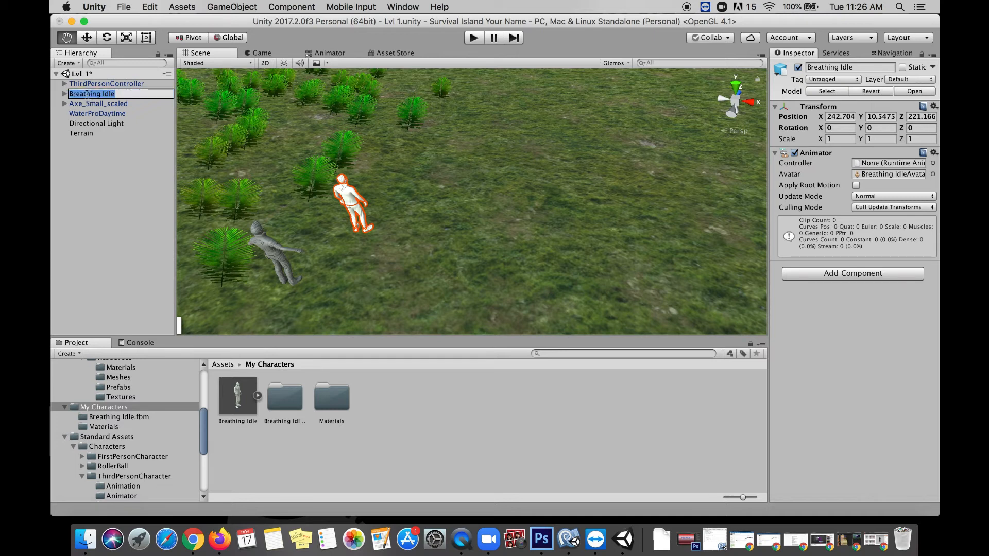
{"action": "type", "text": "NPC1"}
{"action": "key", "text": "Return"}
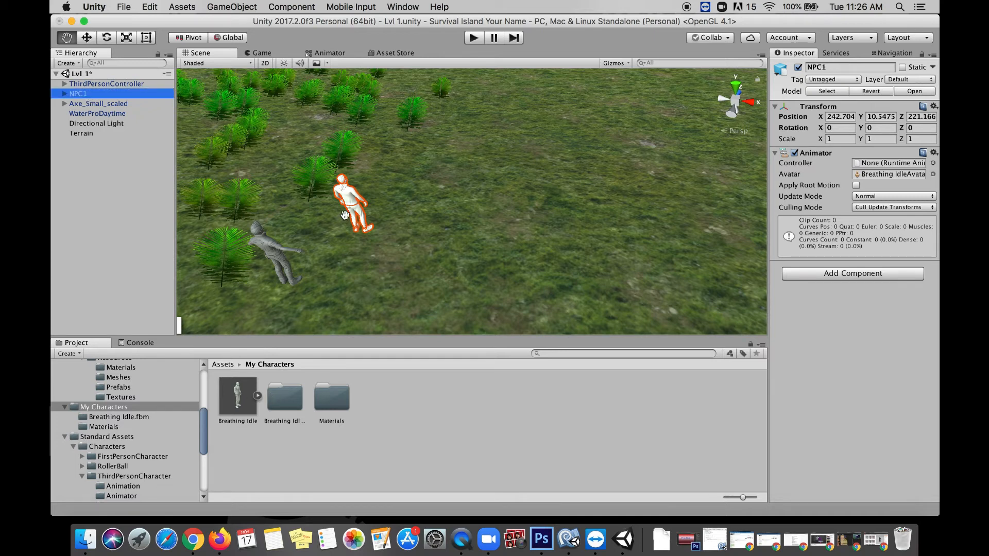
Step: Expand NPC1 in the hierarchy and inspect its child meshes from Ch28_Body through Ch28_Sneakers
{"action": "left_click", "coordinate": [65, 93]}
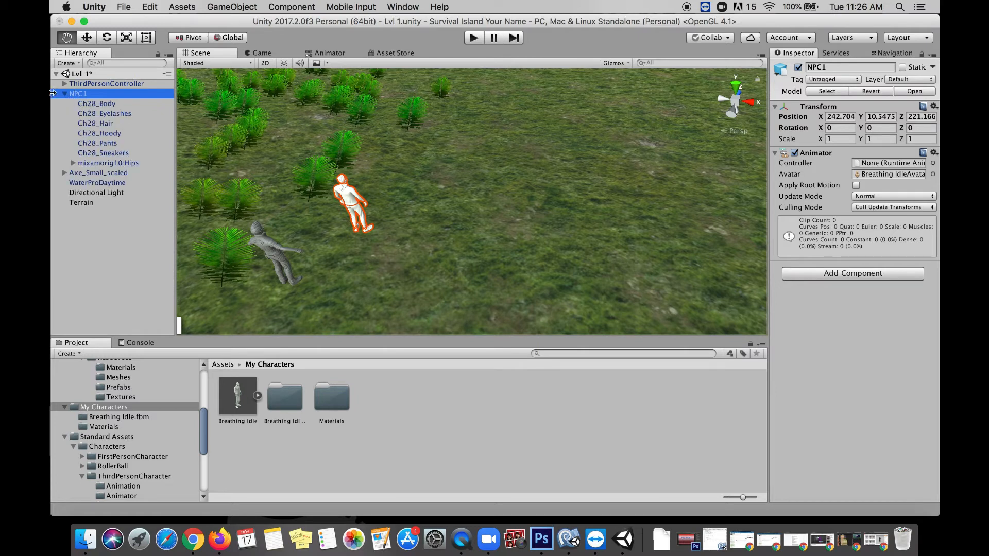
{"action": "left_click", "coordinate": [96, 104]}
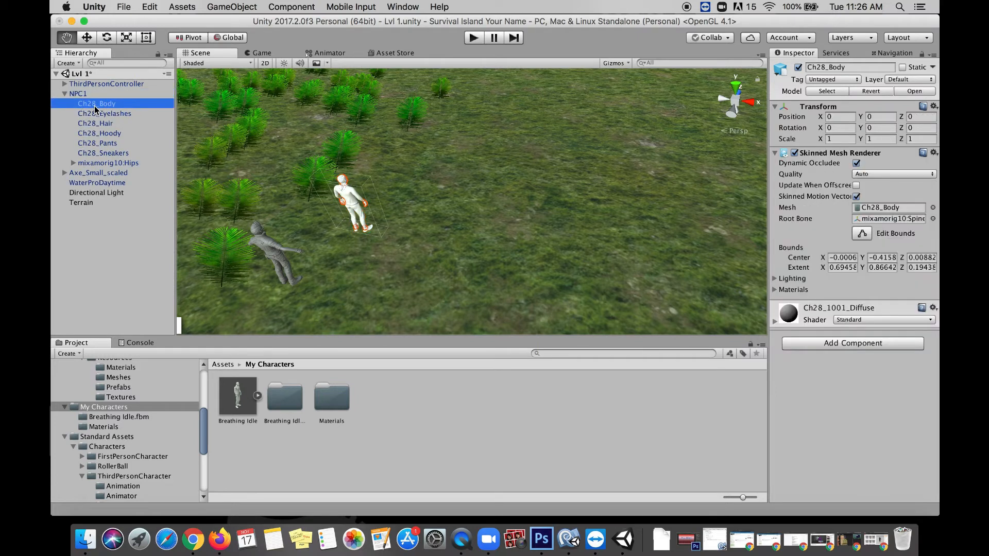
{"action": "left_click", "coordinate": [109, 114]}
{"action": "left_click", "coordinate": [115, 124]}
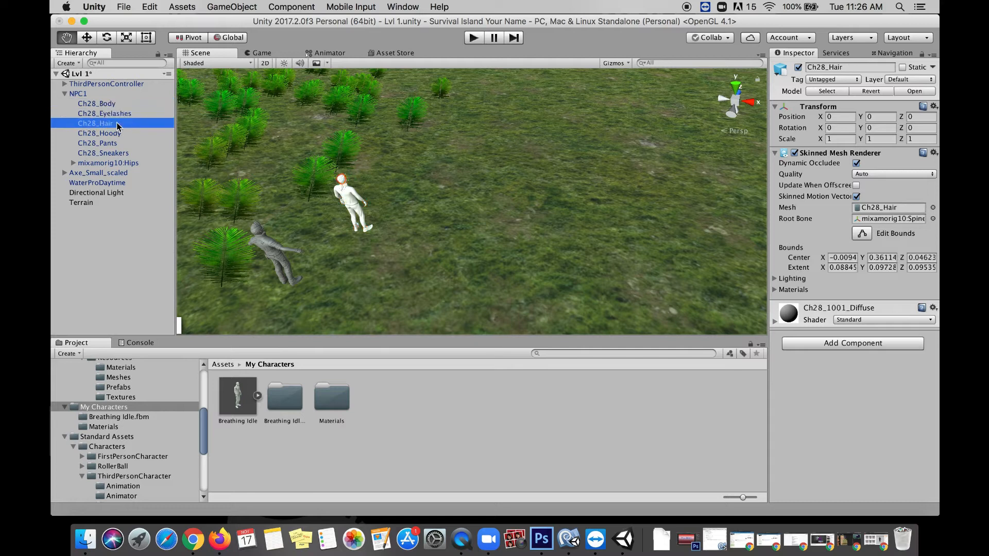
{"action": "left_click", "coordinate": [117, 135]}
{"action": "left_click", "coordinate": [117, 144]}
{"action": "left_click", "coordinate": [118, 154]}
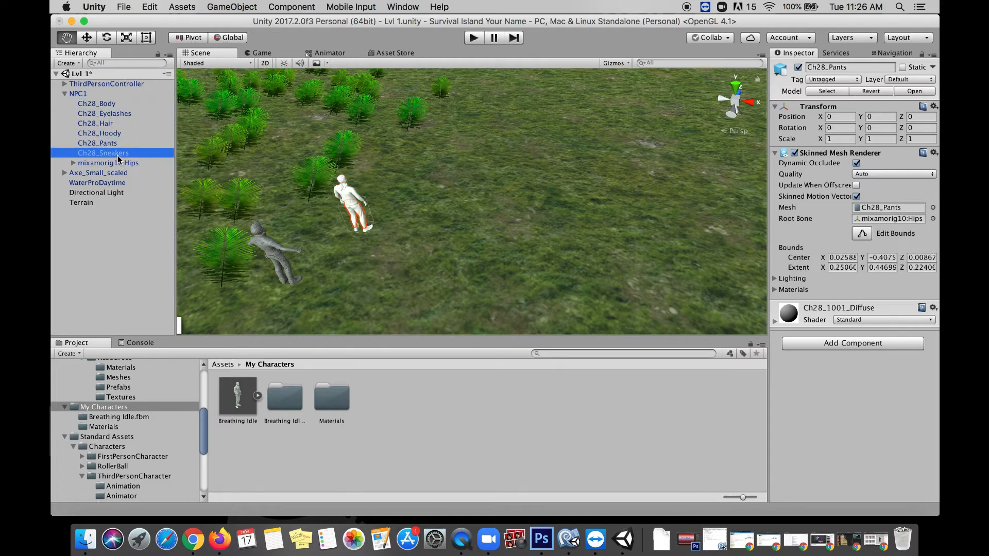
Step: Select Ch28_Body and expand the settings of its Ch28_1001_Diffuse material to show the main maps
{"action": "left_click", "coordinate": [116, 105]}
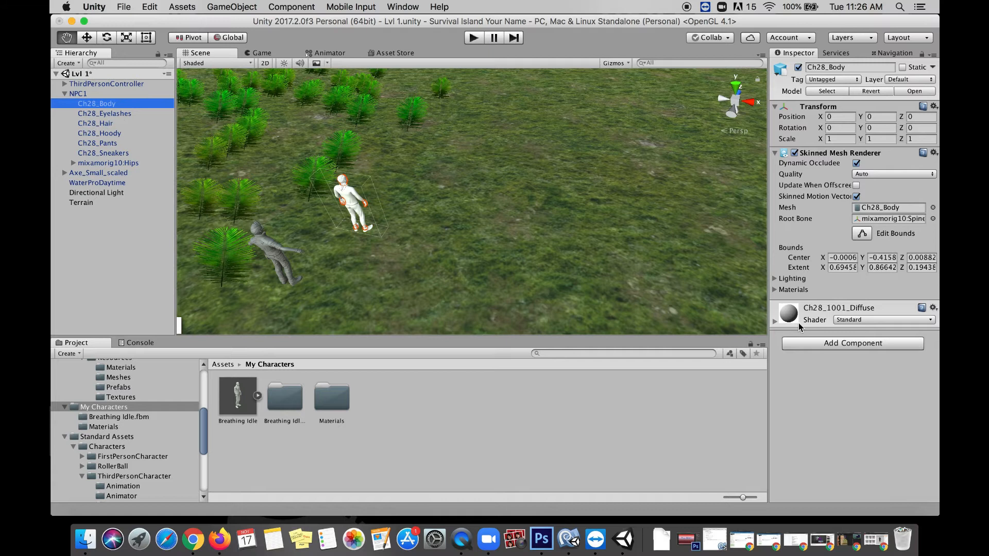
{"action": "left_click", "coordinate": [775, 322]}
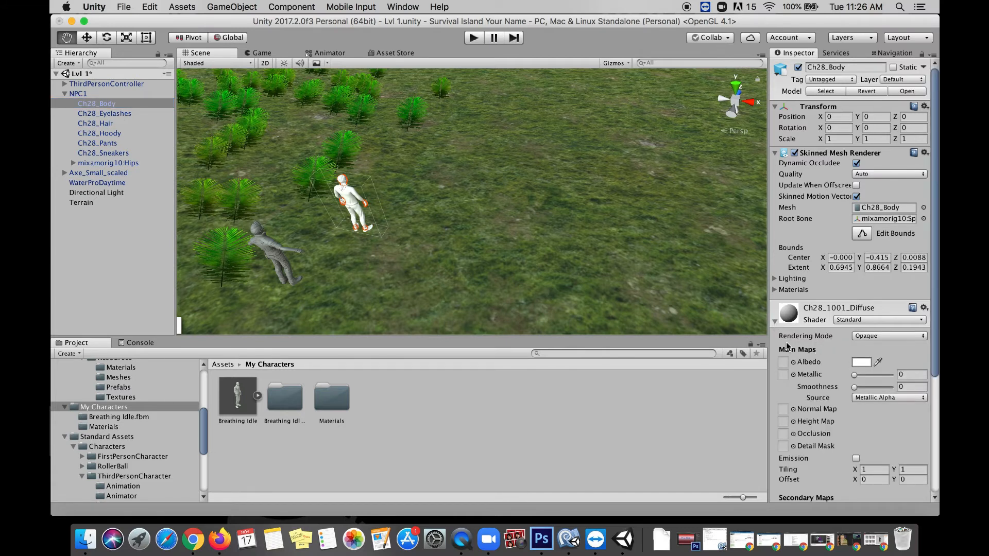
{"action": "scroll", "coordinate": [360, 200], "scroll_direction": "down", "scroll_amount": 3}
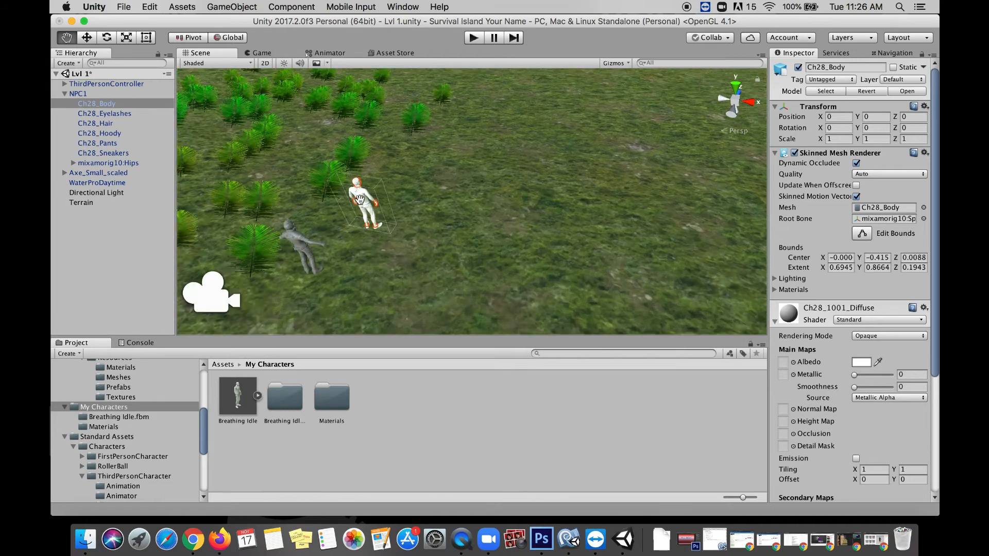
{"action": "scroll", "coordinate": [360, 200], "scroll_direction": "up", "scroll_amount": 6}
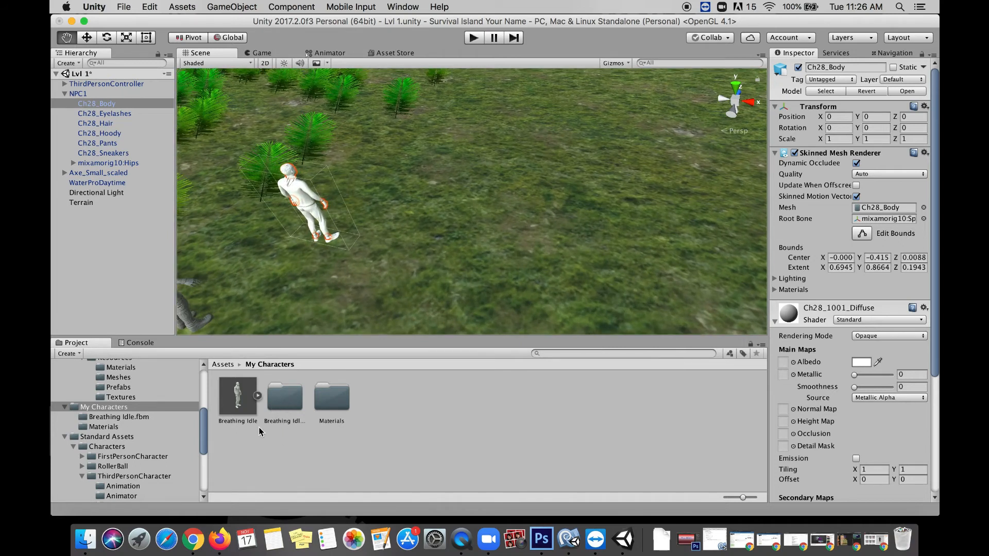
Step: Assign the Ch28_1001_Diffuse texture from the Breathing Idle.fbm folder to the Albedo map of Ch28_Body's material
{"action": "double_click", "coordinate": [287, 401]}
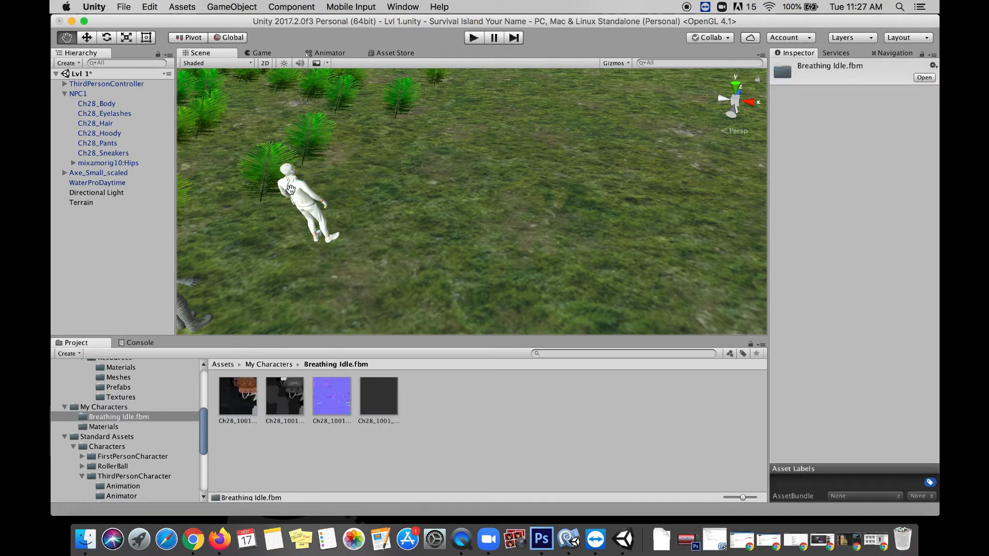
{"action": "scroll", "coordinate": [350, 185], "scroll_direction": "up", "scroll_amount": 3}
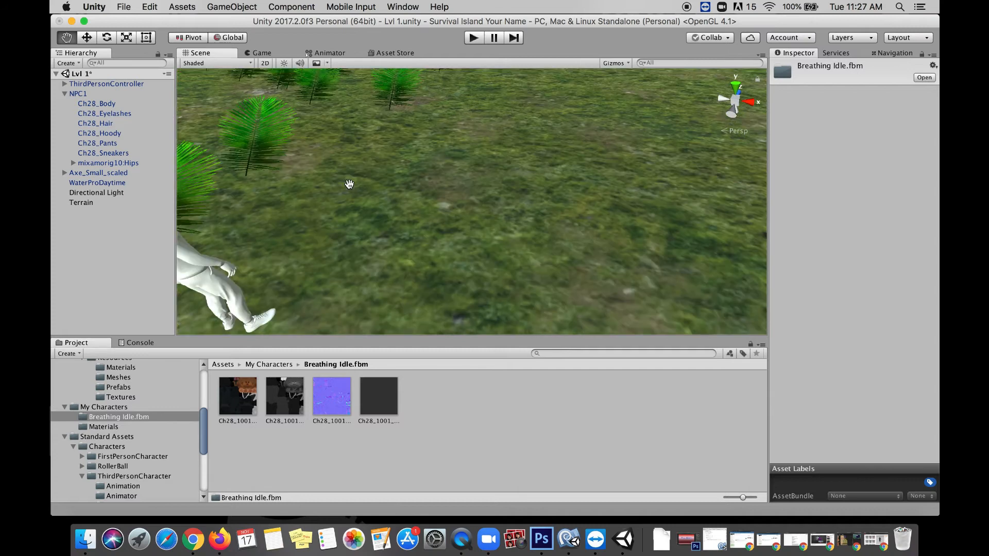
{"action": "left_click_drag", "start_coordinate": [349, 184], "coordinate": [309, 85]}
{"action": "left_click_drag", "start_coordinate": [461, 184], "coordinate": [152, 3]}
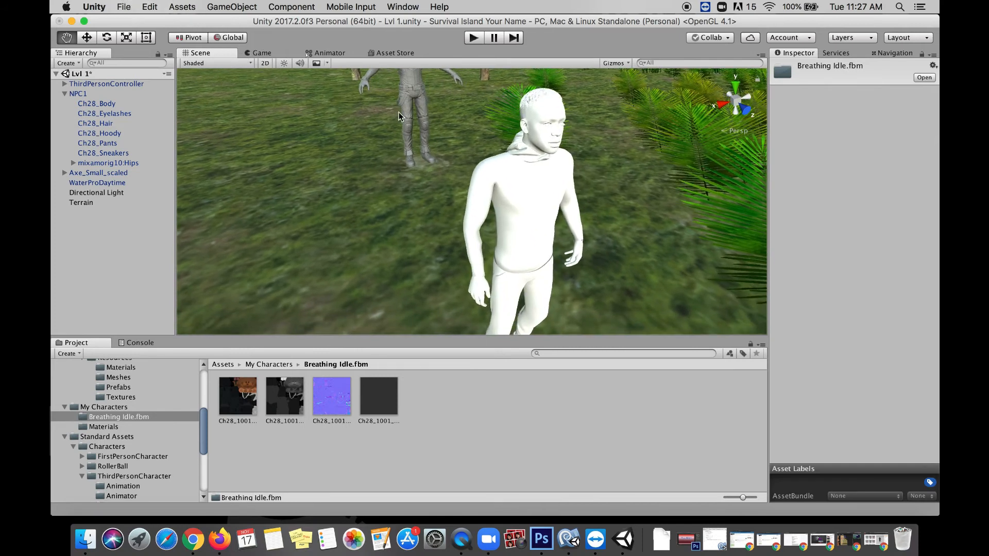
{"action": "left_click", "coordinate": [103, 99]}
{"action": "left_click", "coordinate": [78, 94]}
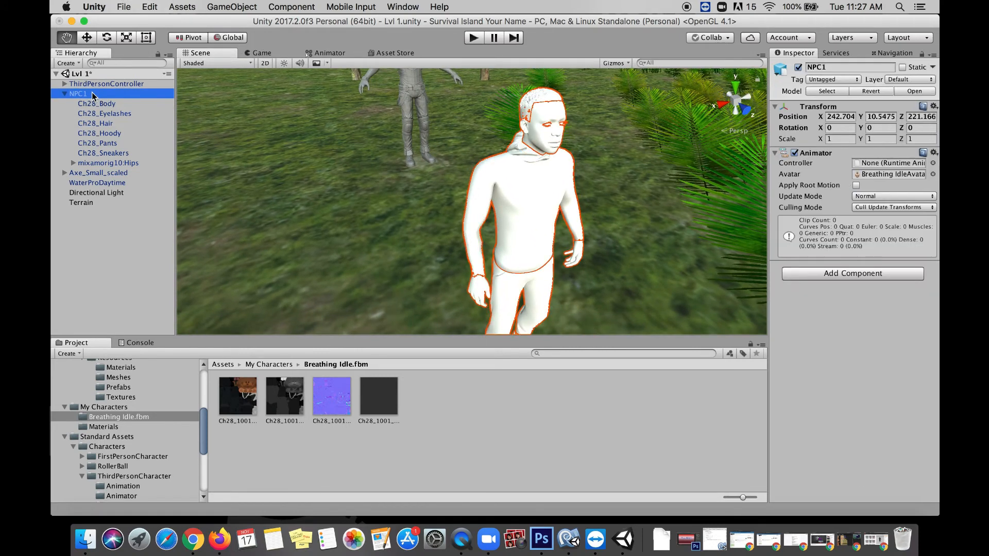
{"action": "left_click", "coordinate": [110, 105]}
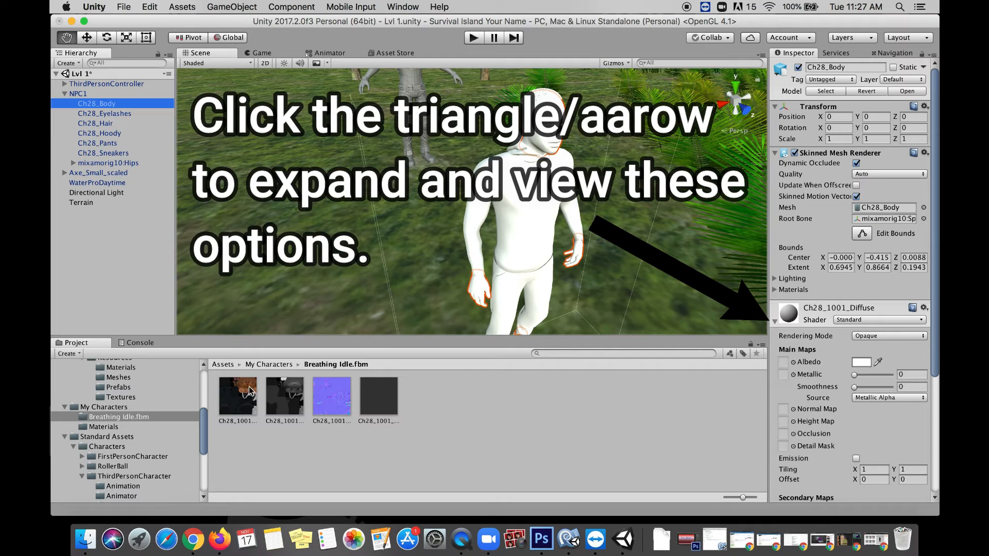
{"action": "left_click_drag", "start_coordinate": [238, 405], "coordinate": [774, 369]}
{"action": "left_click_drag", "start_coordinate": [781, 364], "coordinate": [783, 362]}
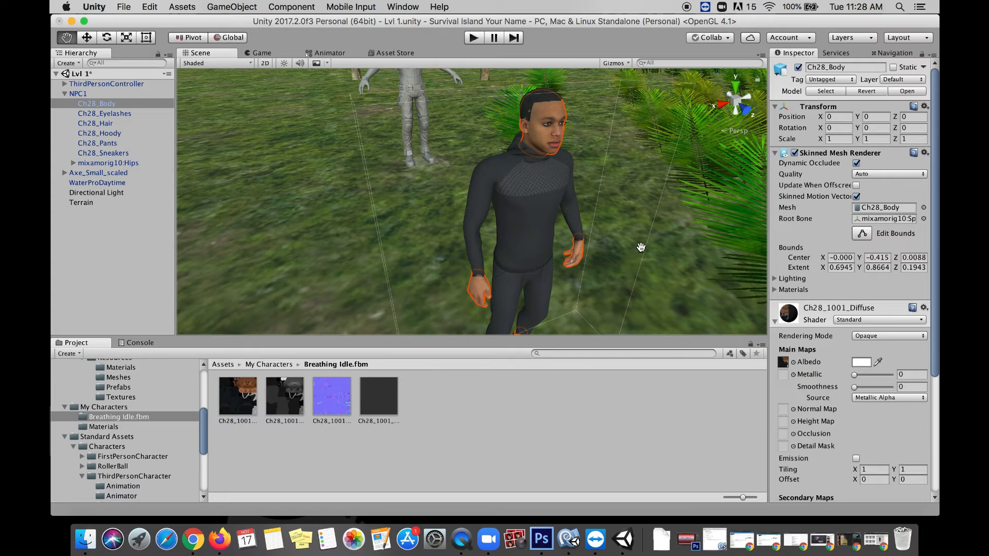
Step: Inspect the Diffuse, Glossiness, Normal and Specular textures in the Breathing Idle.fbm folder one after another
{"action": "left_click", "coordinate": [252, 406]}
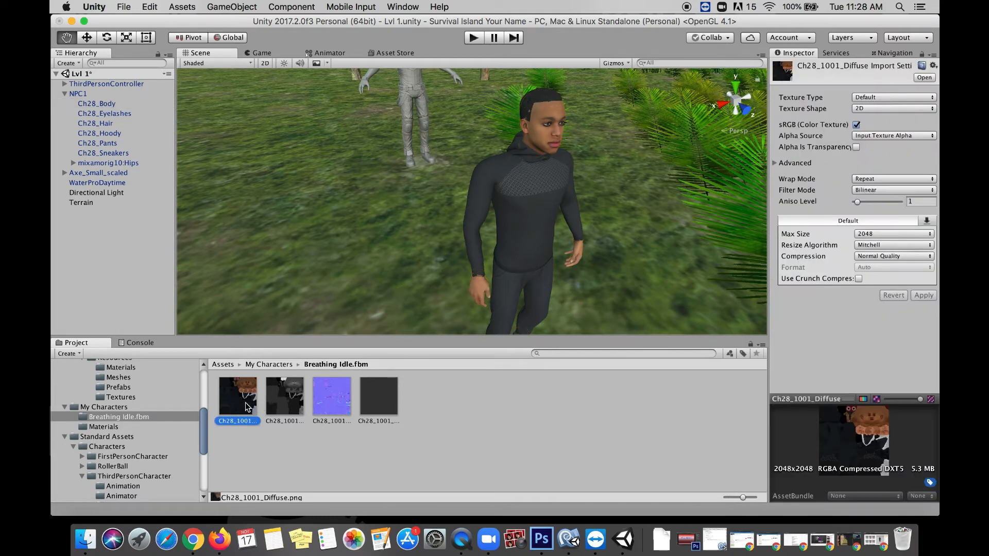
{"action": "left_click", "coordinate": [286, 402]}
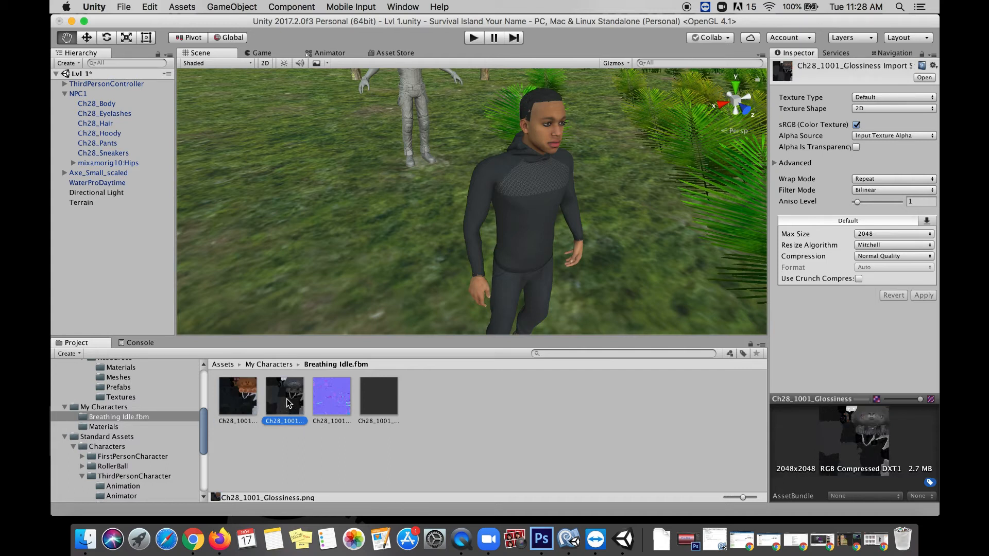
{"action": "left_click", "coordinate": [335, 399]}
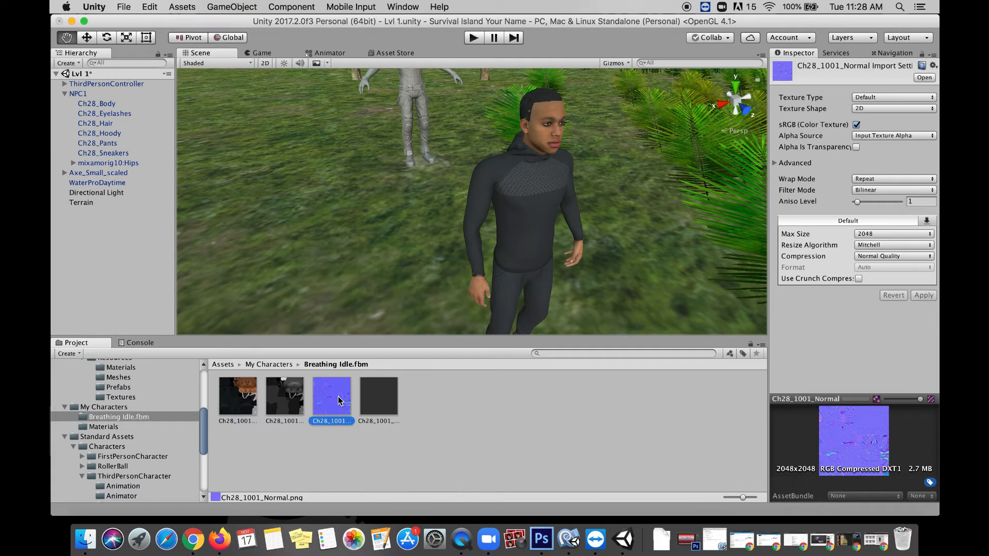
{"action": "left_click", "coordinate": [381, 402]}
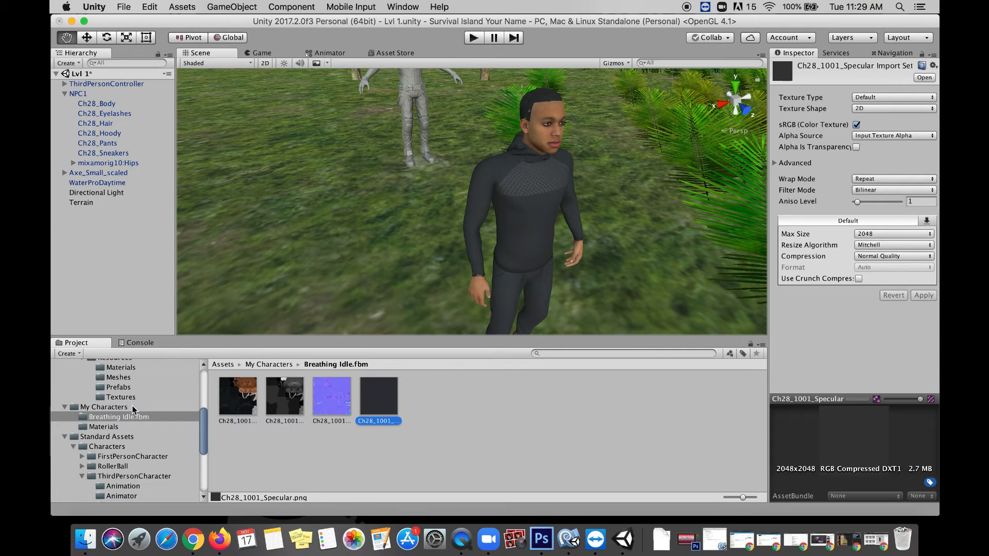
Step: Assign the Ch28_1001_Glossiness texture to the Metallic map of Ch28_Body's material
{"action": "left_click", "coordinate": [111, 104]}
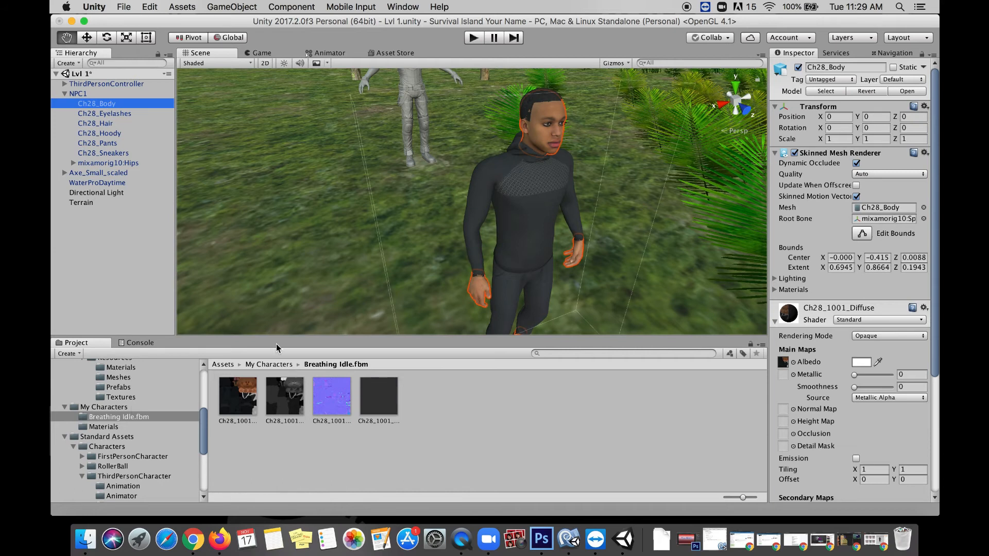
{"action": "left_click_drag", "start_coordinate": [292, 404], "coordinate": [783, 377]}
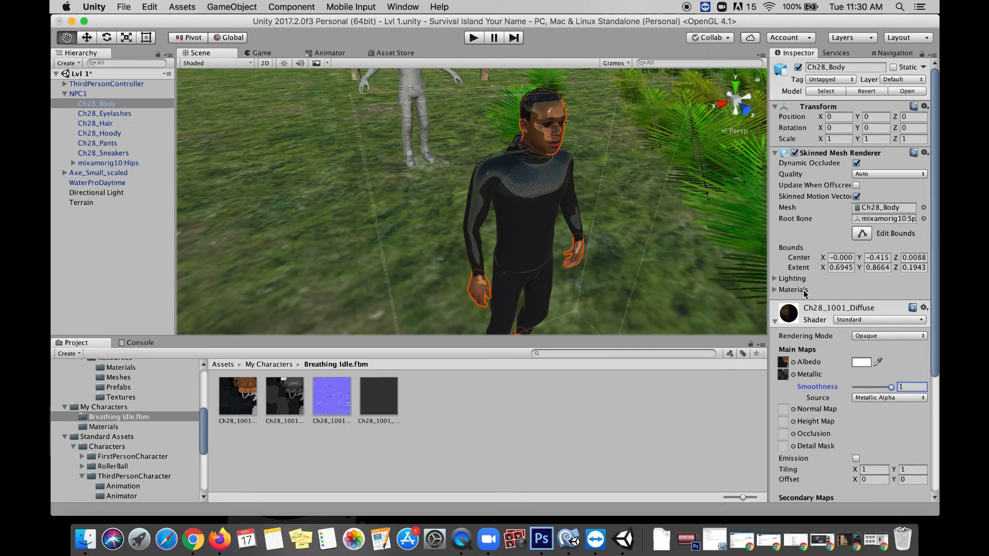
{"action": "key", "text": "Tab"}
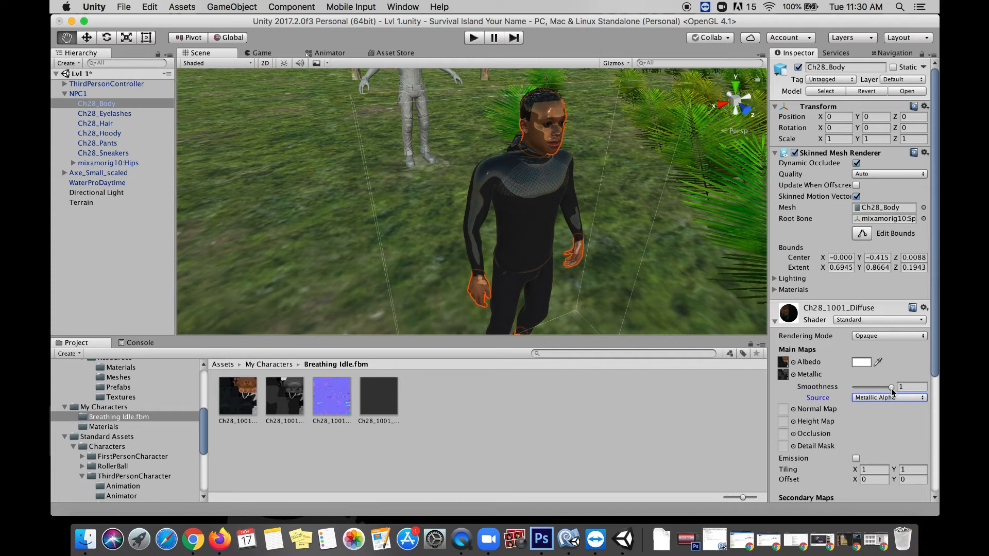
Step: Try a smoothness of 0 on Ch28_Body's material, and settle on 0.27
{"action": "left_click", "coordinate": [891, 389]}
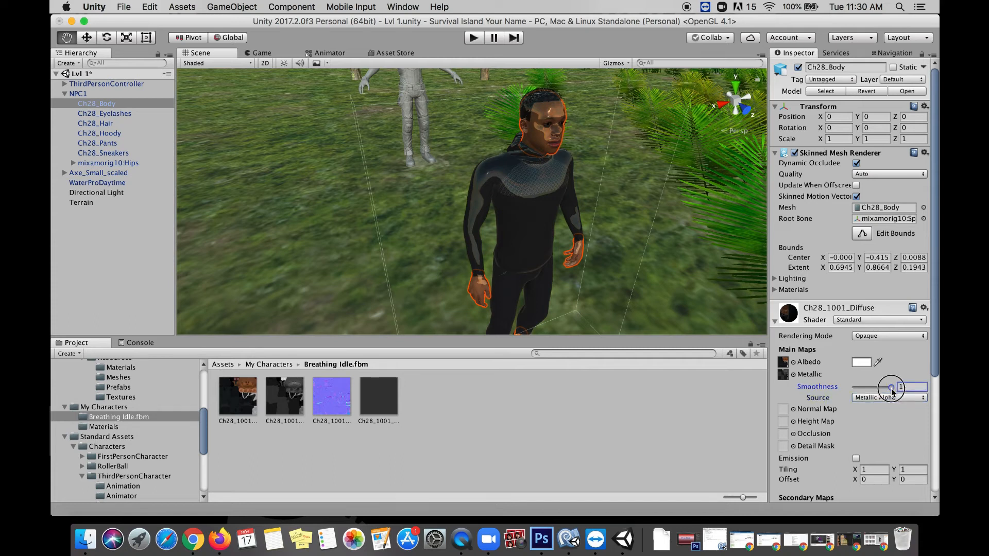
{"action": "left_click_drag", "start_coordinate": [891, 388], "coordinate": [843, 389]}
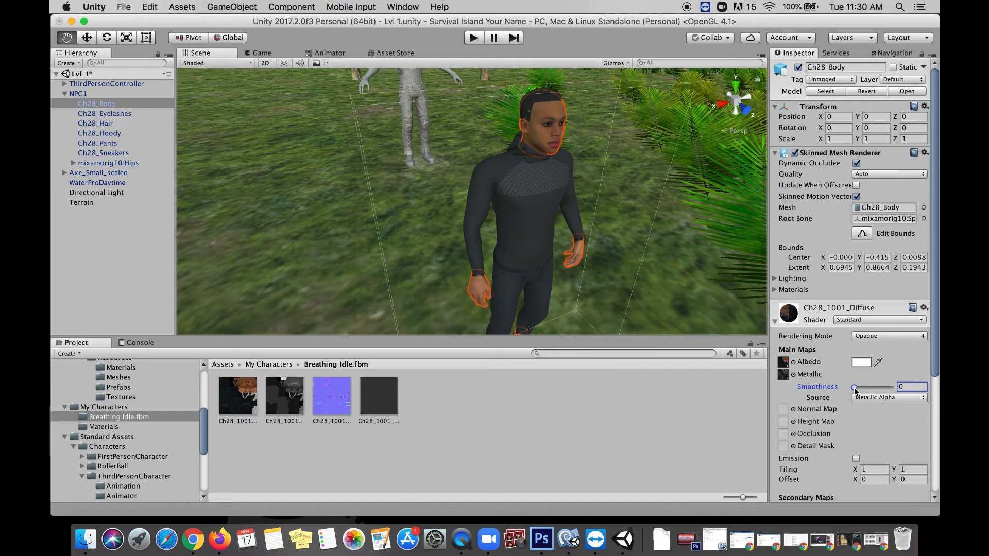
{"action": "left_click", "coordinate": [854, 390]}
{"action": "mouse_move", "coordinate": [854, 390]}
{"action": "left_mouse_down"}
{"action": "mouse_move", "coordinate": [881, 386]}
{"action": "mouse_move", "coordinate": [864, 386]}
{"action": "left_mouse_up"}
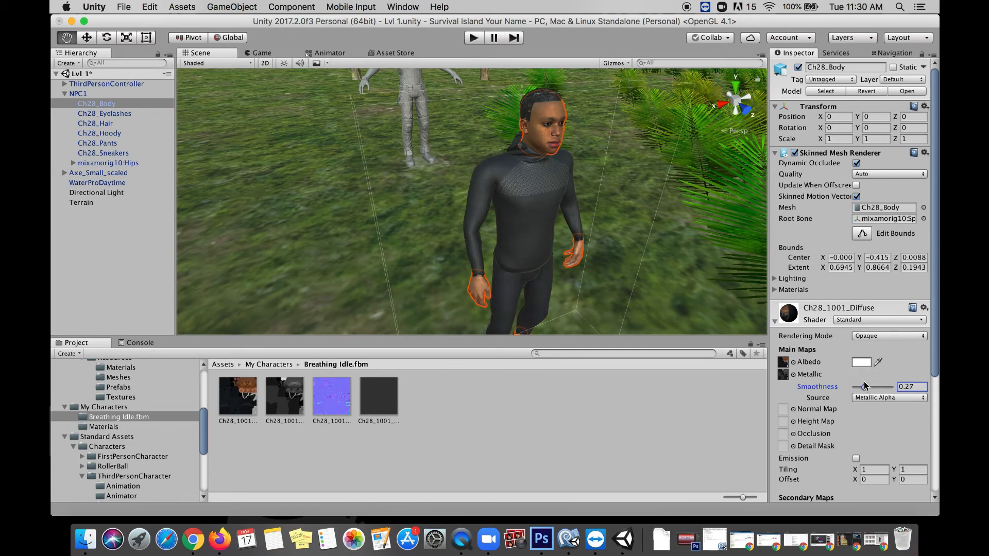
{"action": "scroll", "coordinate": [622, 169], "scroll_direction": "down", "scroll_amount": 5}
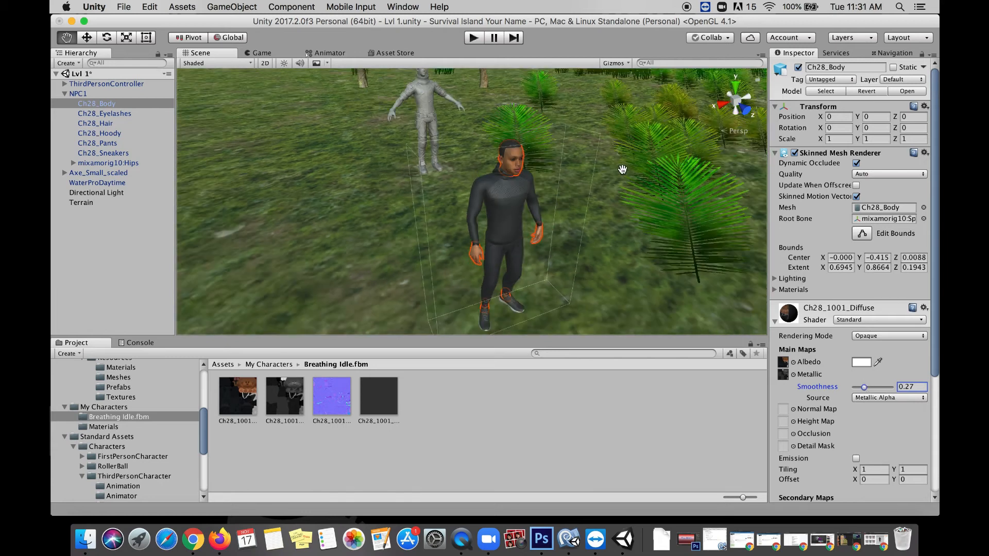
{"action": "scroll", "coordinate": [623, 169], "scroll_direction": "up", "scroll_amount": 6}
{"action": "scroll", "coordinate": [623, 169], "scroll_direction": "down", "scroll_amount": 4}
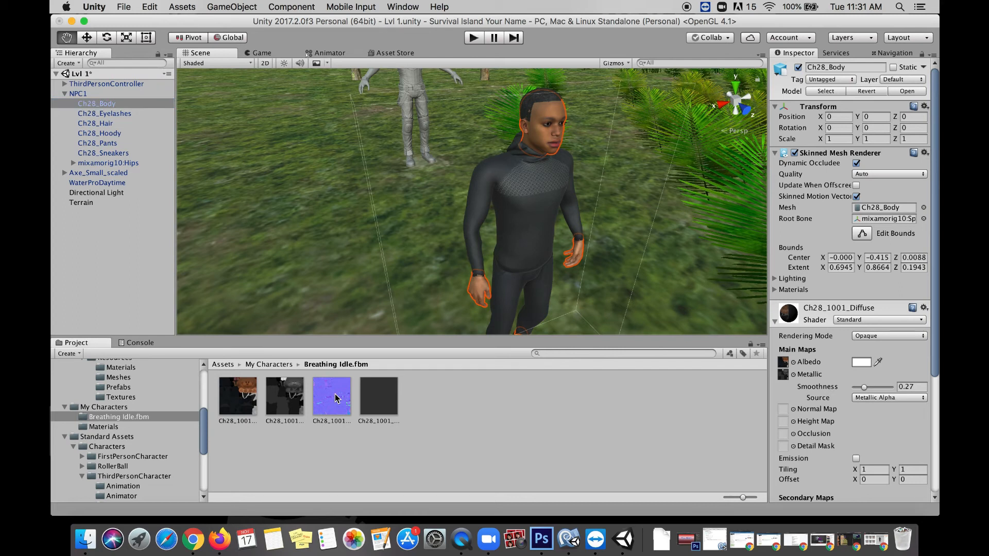
Step: Assign the Ch28_1001_Normal texture to the material's Normal Map and apply the fix that marks it as a normal map
{"action": "left_click_drag", "start_coordinate": [334, 398], "coordinate": [781, 412]}
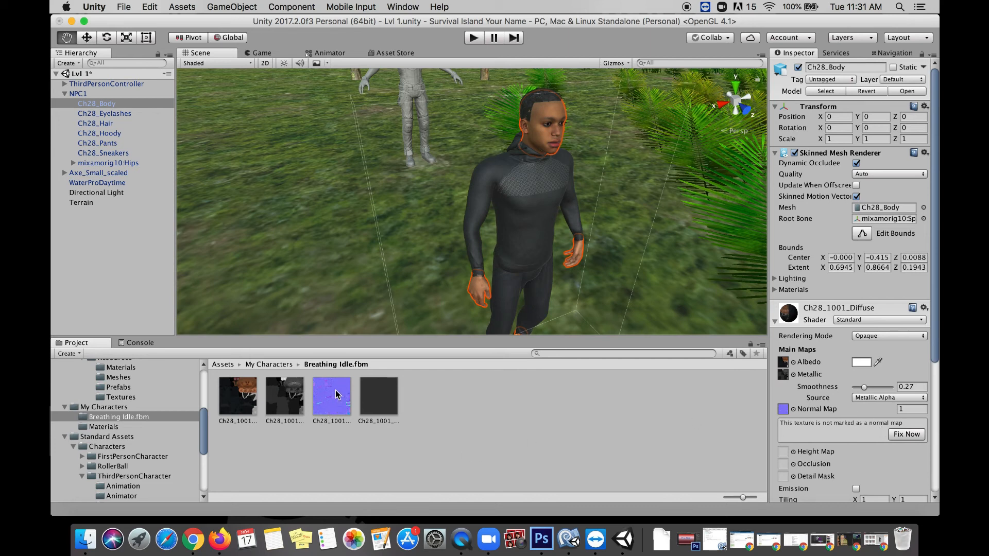
{"action": "left_click", "coordinate": [910, 435]}
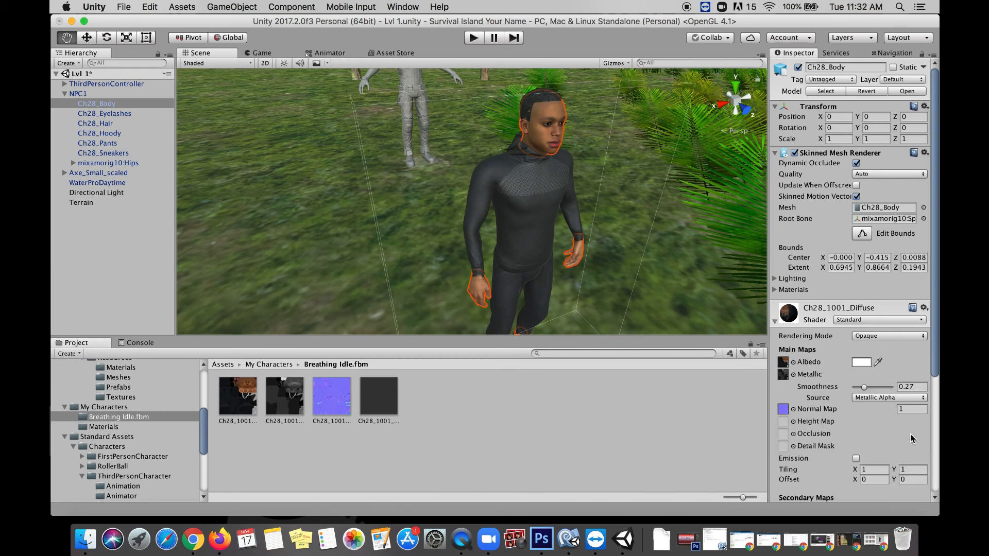
Step: Examine the textured NPC1 character up close in the scene, checking the clothing surface, face and upper body
{"action": "scroll", "coordinate": [572, 106], "scroll_direction": "up", "scroll_amount": 2}
{"action": "scroll", "coordinate": [572, 106], "scroll_direction": "down", "scroll_amount": 3}
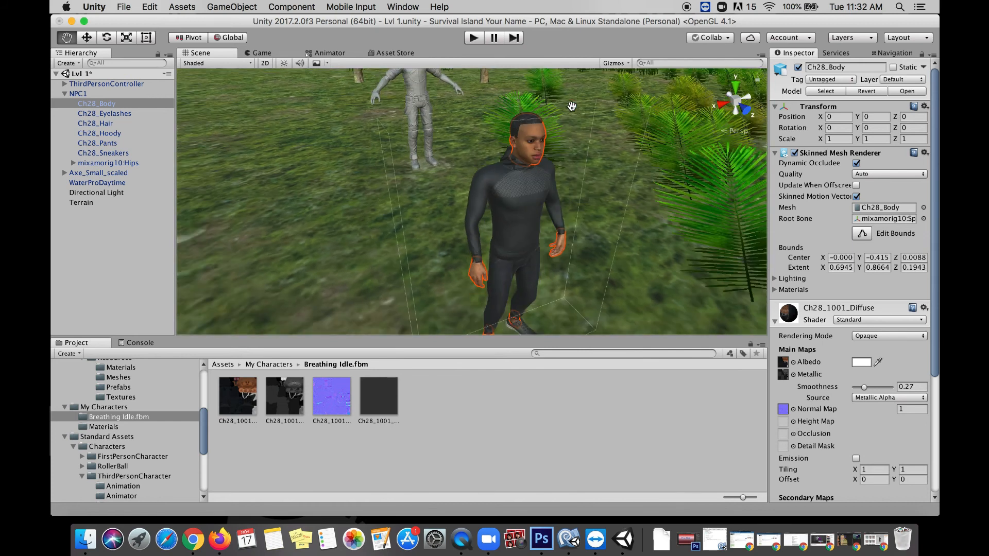
{"action": "scroll", "coordinate": [571, 106], "scroll_direction": "up", "scroll_amount": 5}
{"action": "left_click_drag", "start_coordinate": [572, 106], "coordinate": [375, 163]}
{"action": "scroll", "coordinate": [381, 201], "scroll_direction": "down", "scroll_amount": 3}
{"action": "scroll", "coordinate": [381, 200], "scroll_direction": "up", "scroll_amount": 3}
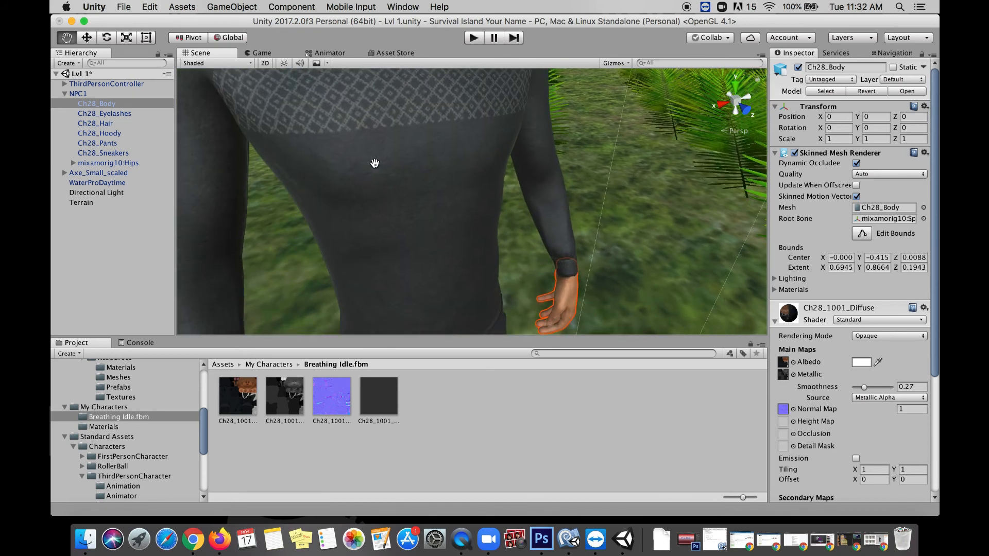
{"action": "key", "text": "f"}
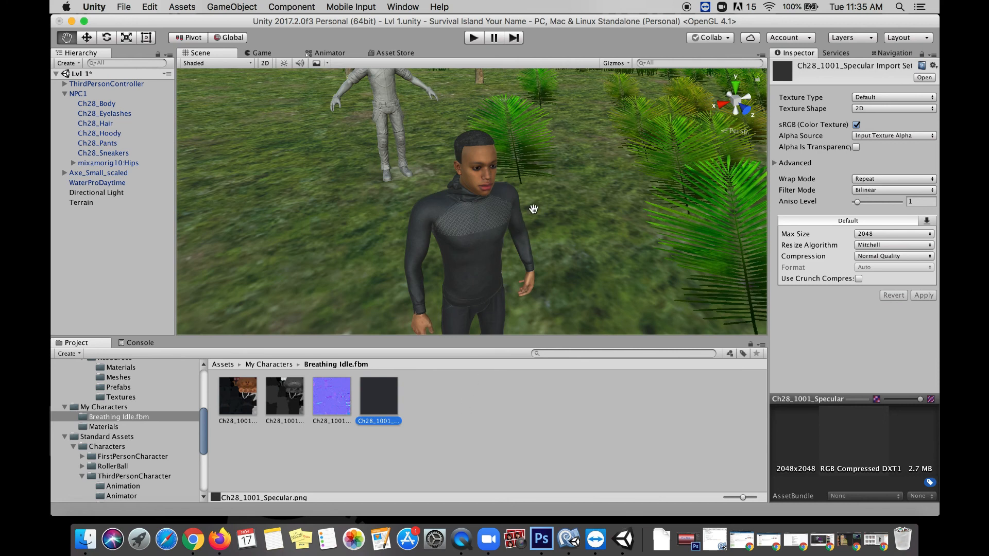
{"action": "scroll", "coordinate": [533, 209], "scroll_direction": "up", "scroll_amount": 10}
{"action": "scroll", "coordinate": [533, 209], "scroll_direction": "down", "scroll_amount": 5}
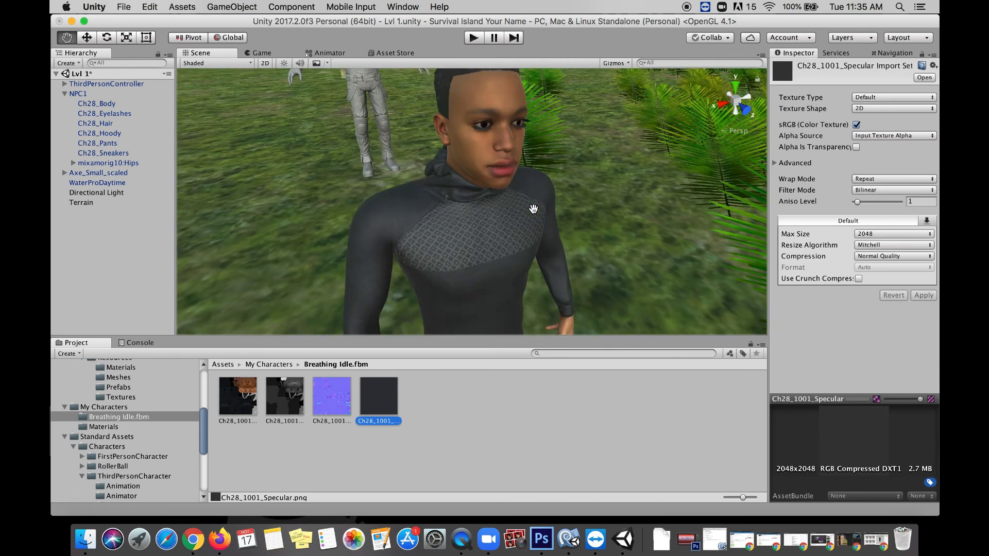
Step: Play-test the level, walking the third-person character around NPC1 to view it from several sides, and stop the test
{"action": "left_click", "coordinate": [474, 39]}
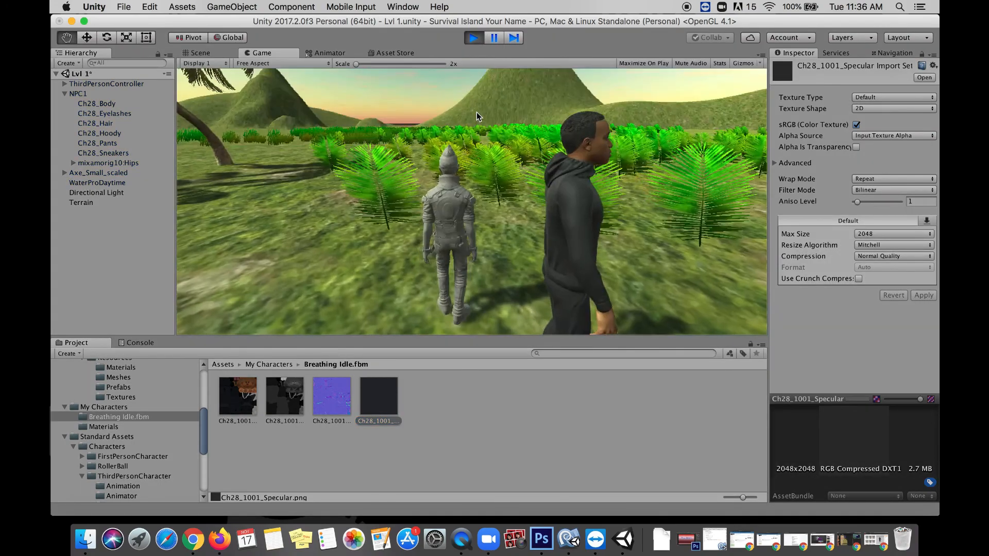
{"action": "key", "text": "w"}
{"action": "key", "text": "d"}
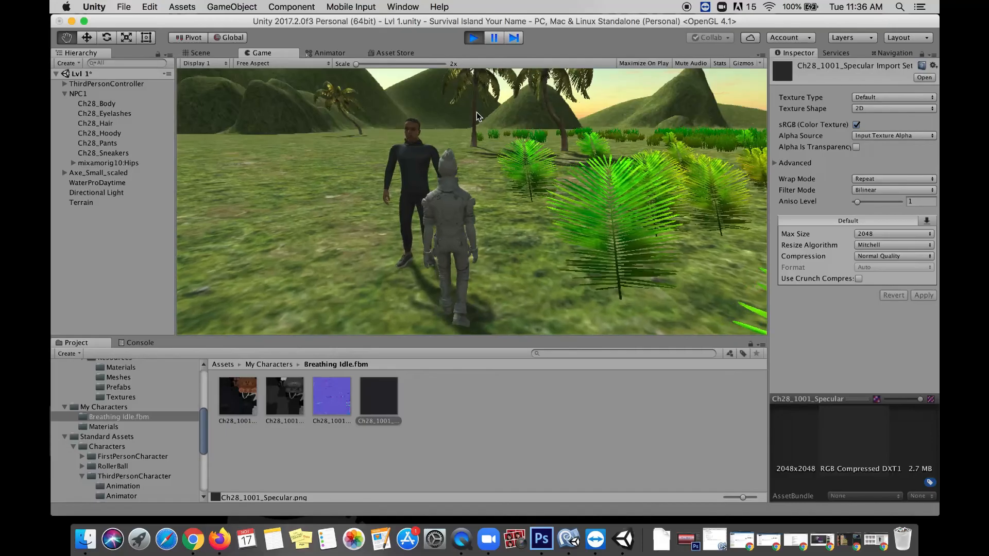
{"action": "key", "text": "w"}
{"action": "key", "text": "a"}
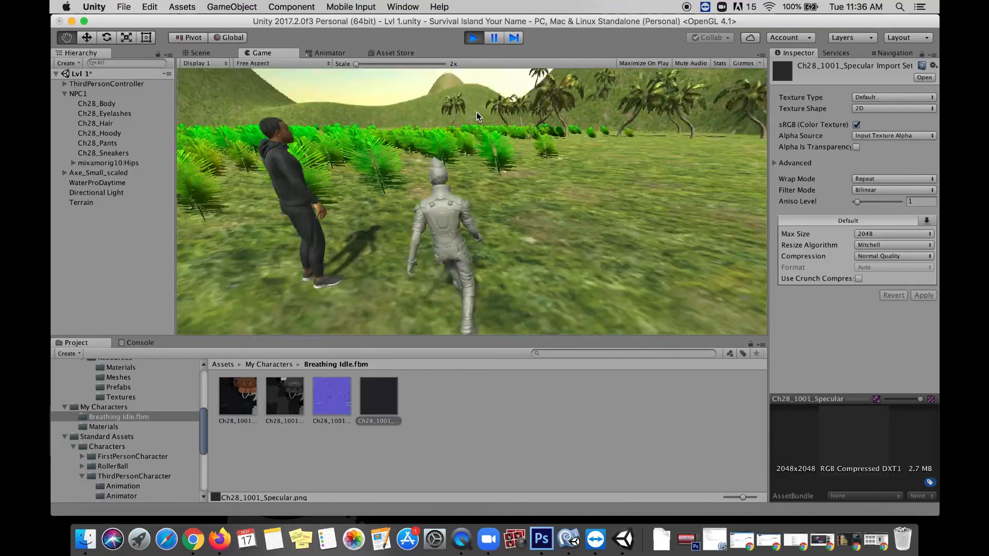
{"action": "key", "text": "w"}
{"action": "key", "text": "d"}
{"action": "key", "text": "a"}
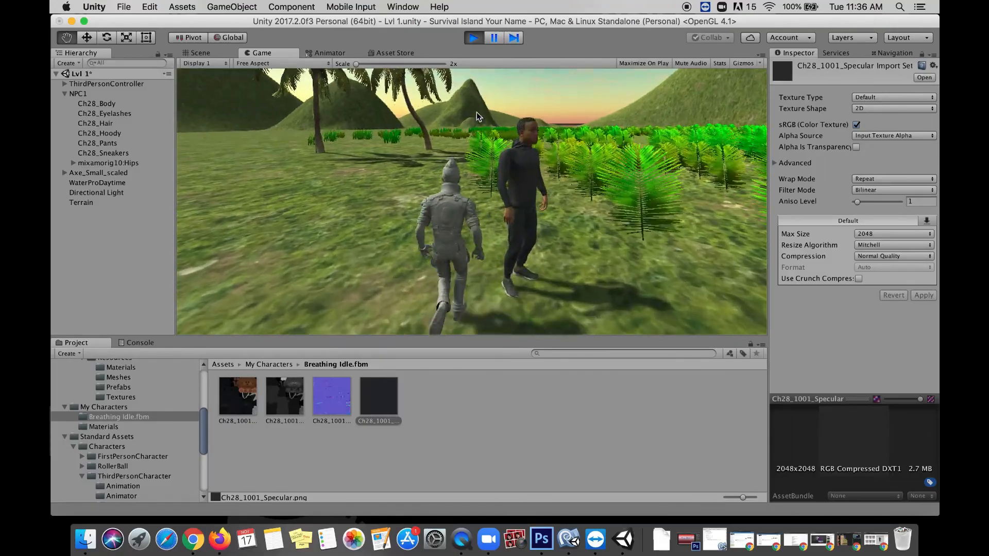
{"action": "key", "text": "a"}
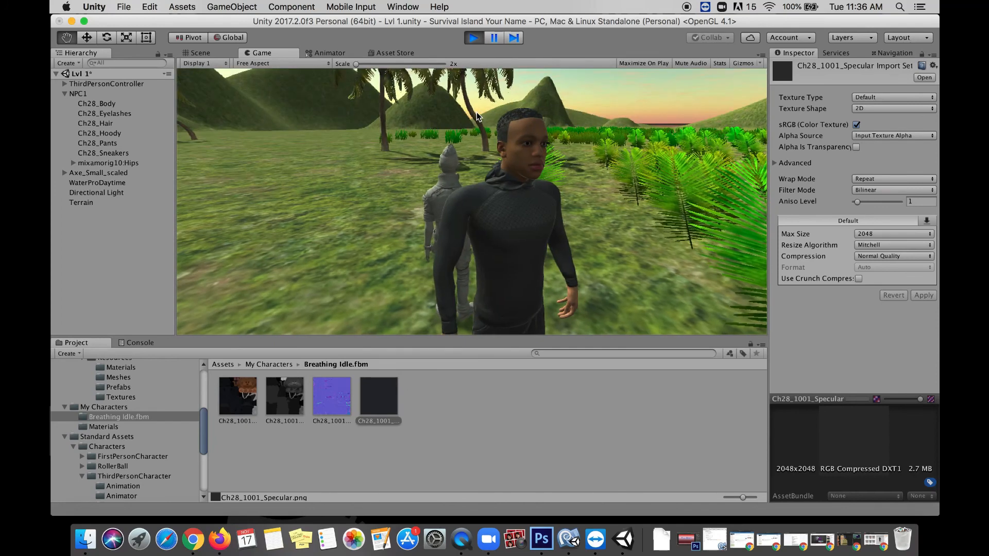
{"action": "key", "text": "d"}
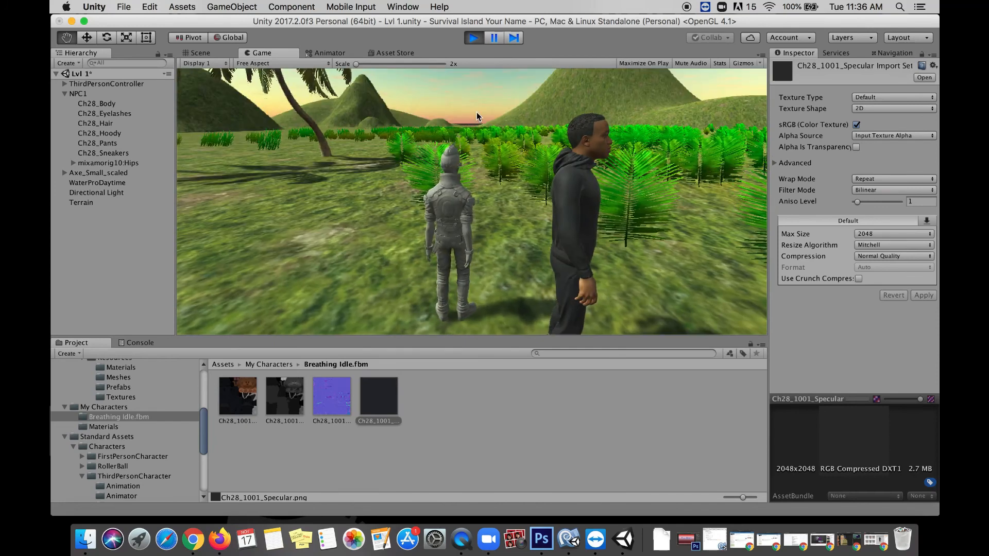
{"action": "key", "text": "d"}
{"action": "key", "text": "a"}
{"action": "key", "text": "w"}
{"action": "key", "text": "a"}
{"action": "key", "text": "d"}
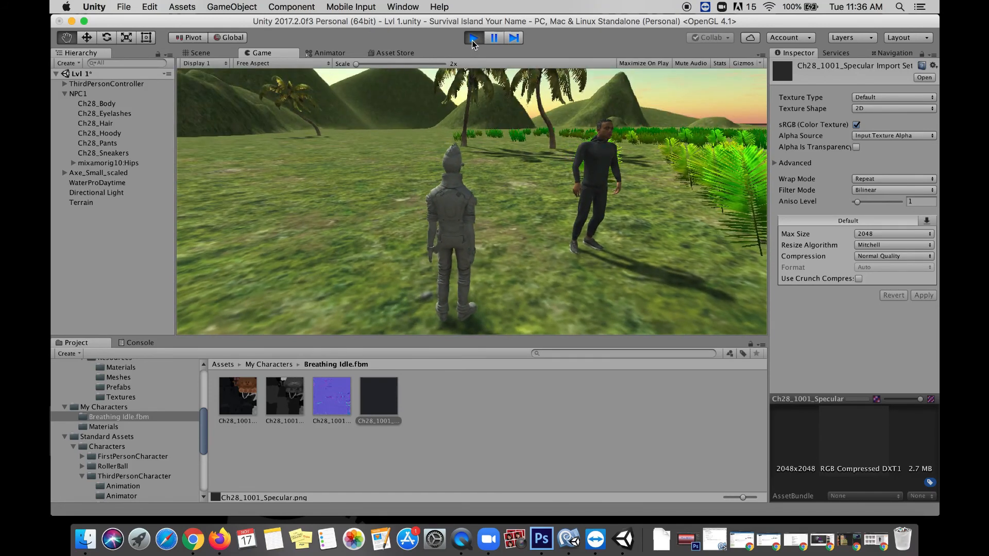
{"action": "left_click", "coordinate": [472, 37]}
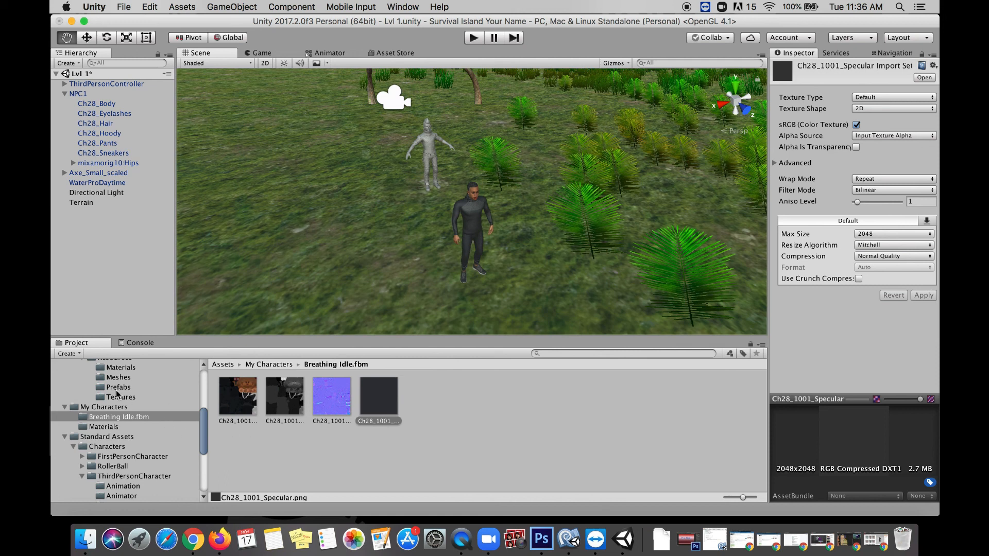
Step: Return to the project's root Assets folder and open the My Characters folder
{"action": "scroll", "coordinate": [119, 396], "scroll_direction": "up", "scroll_amount": 5}
{"action": "left_click", "coordinate": [82, 413]}
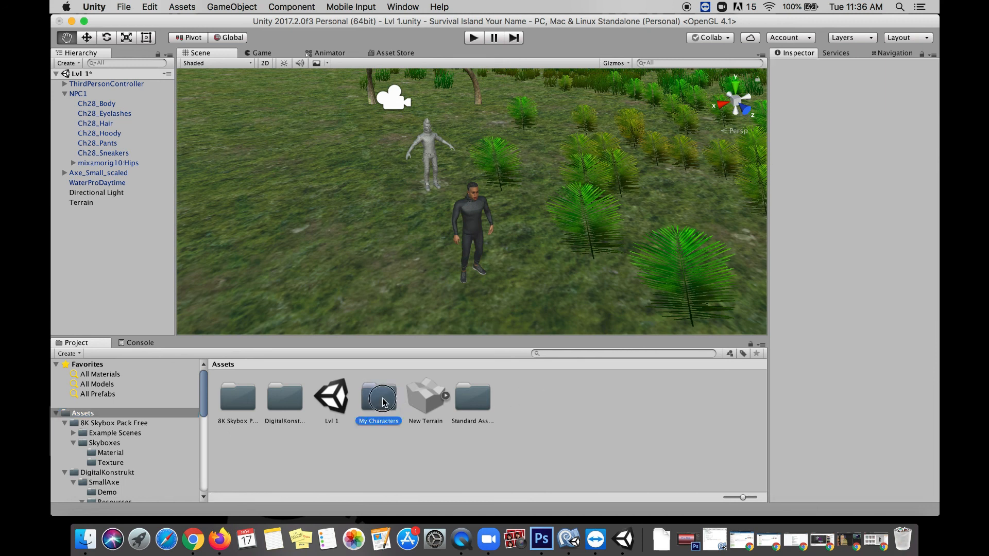
{"action": "double_click", "coordinate": [379, 396]}
{"action": "left_click", "coordinate": [404, 403]}
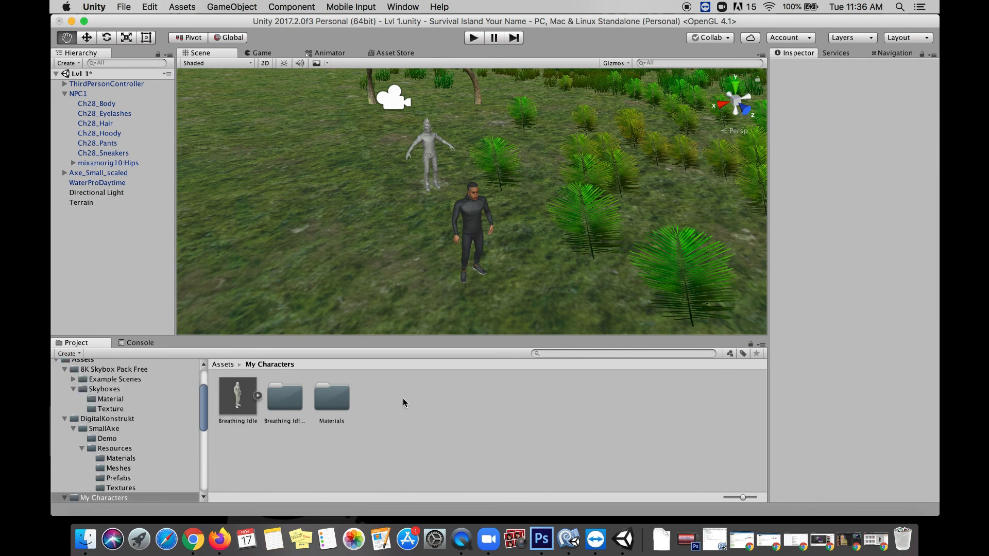